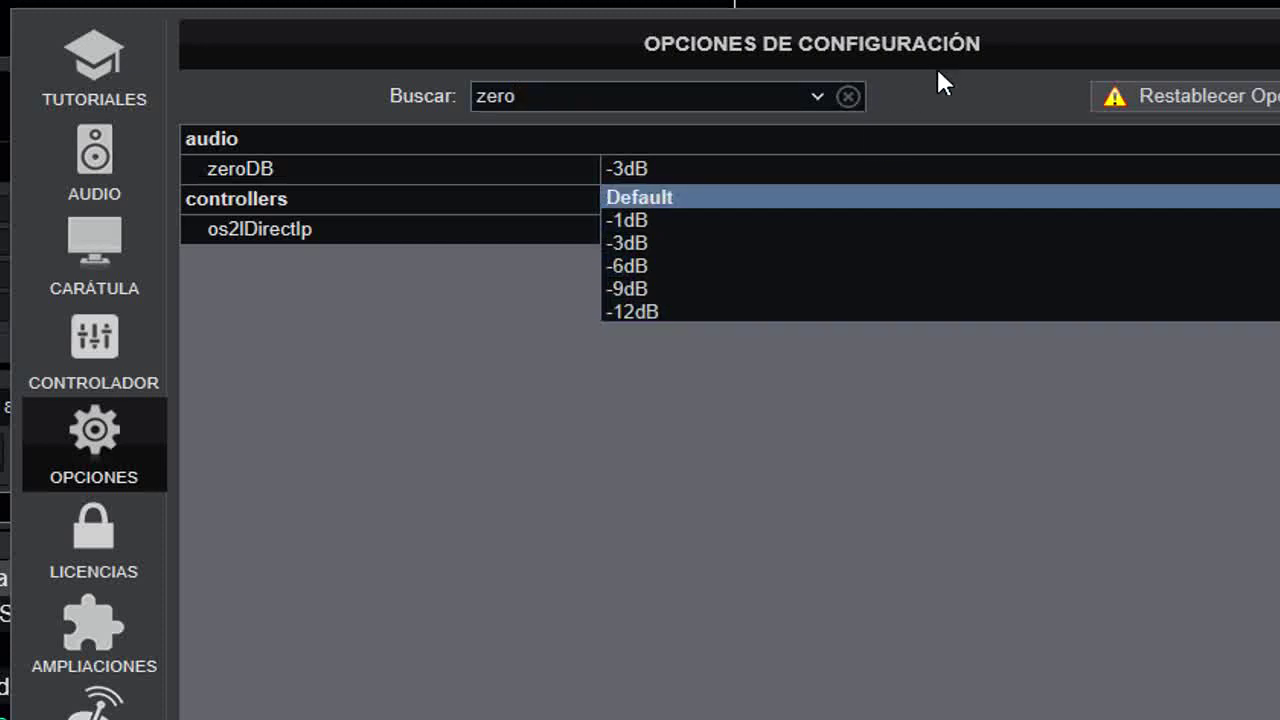
Step: Open the broadcast settings and look through the audio, radio server and podcast modes, ending on the video mode
click(962, 96)
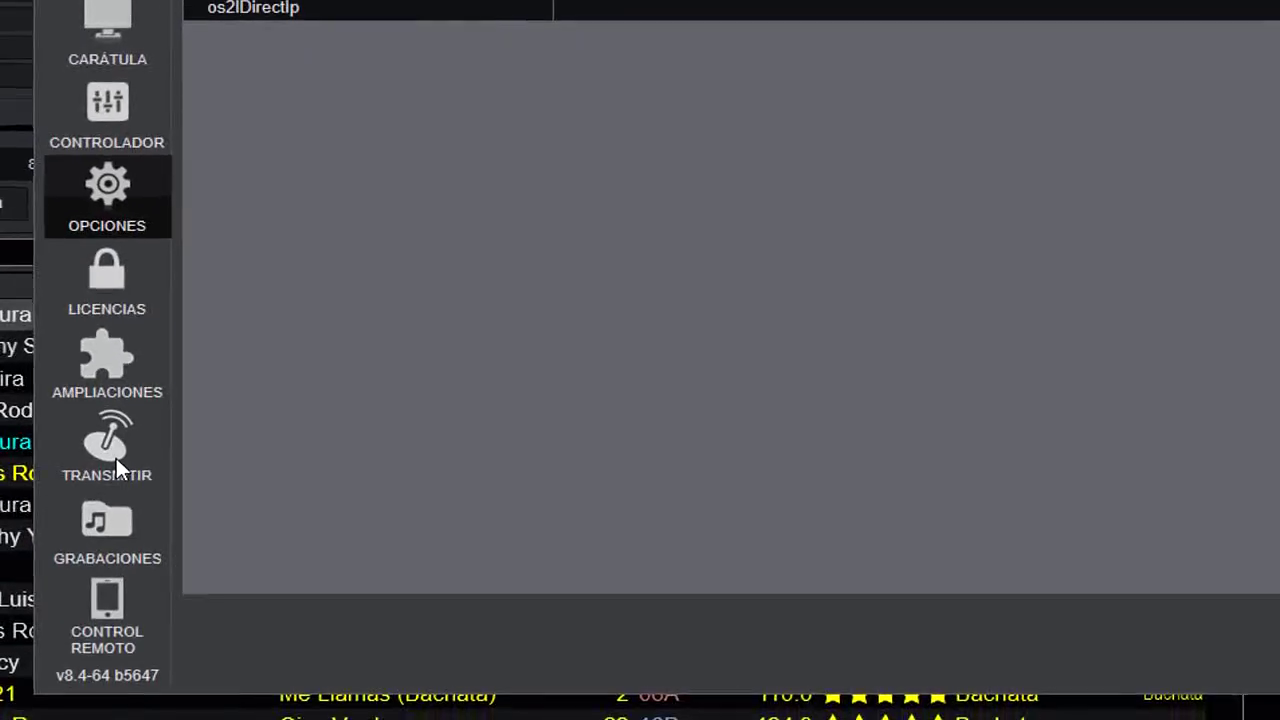
click(100, 712)
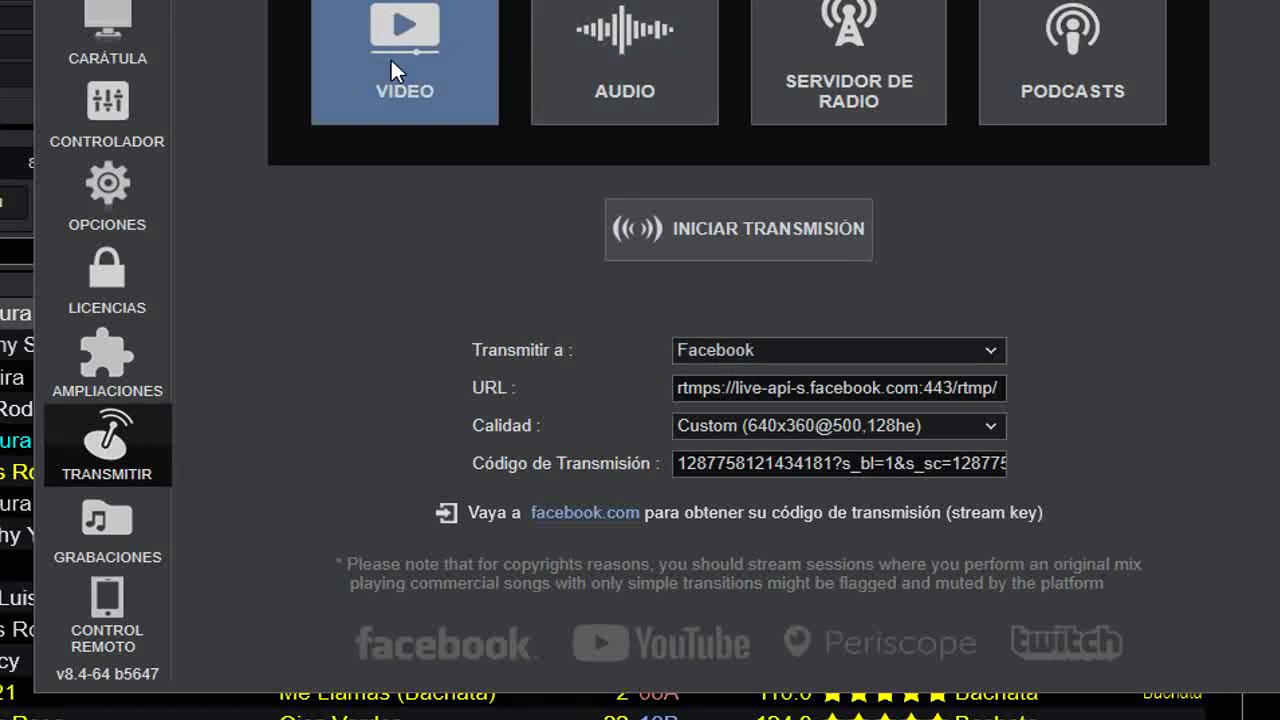
click(592, 73)
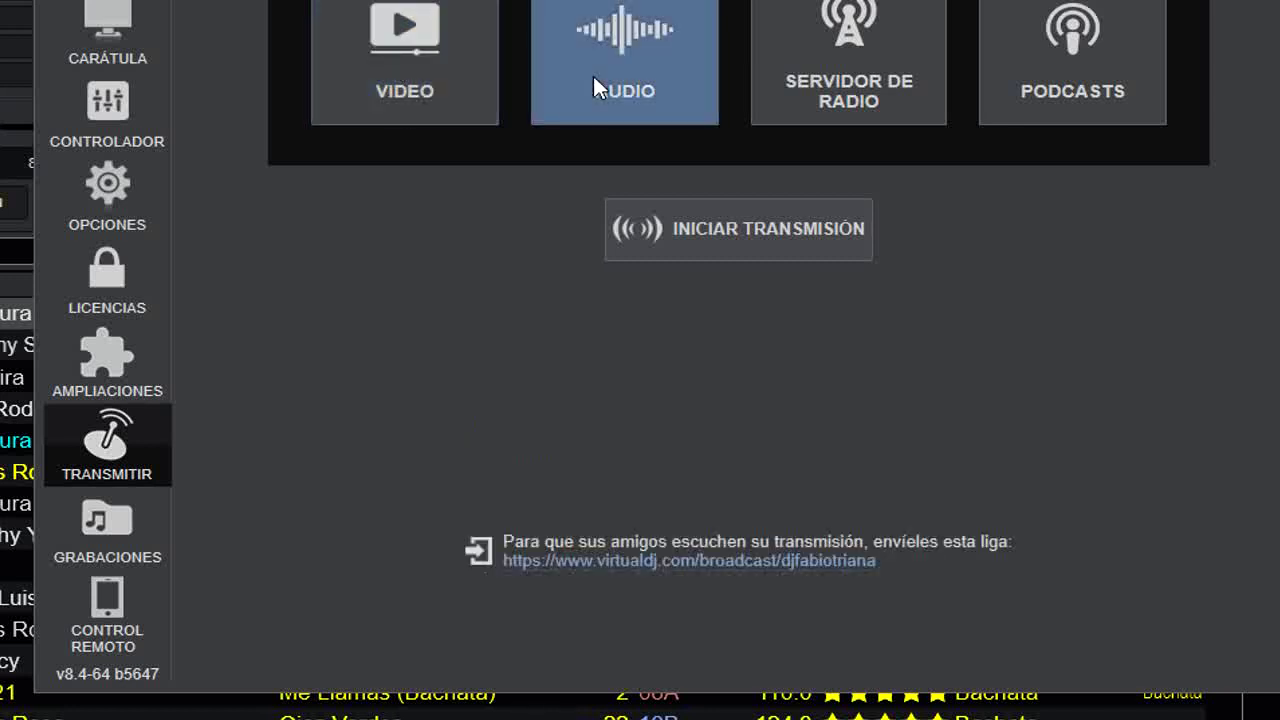
click(816, 58)
click(1066, 62)
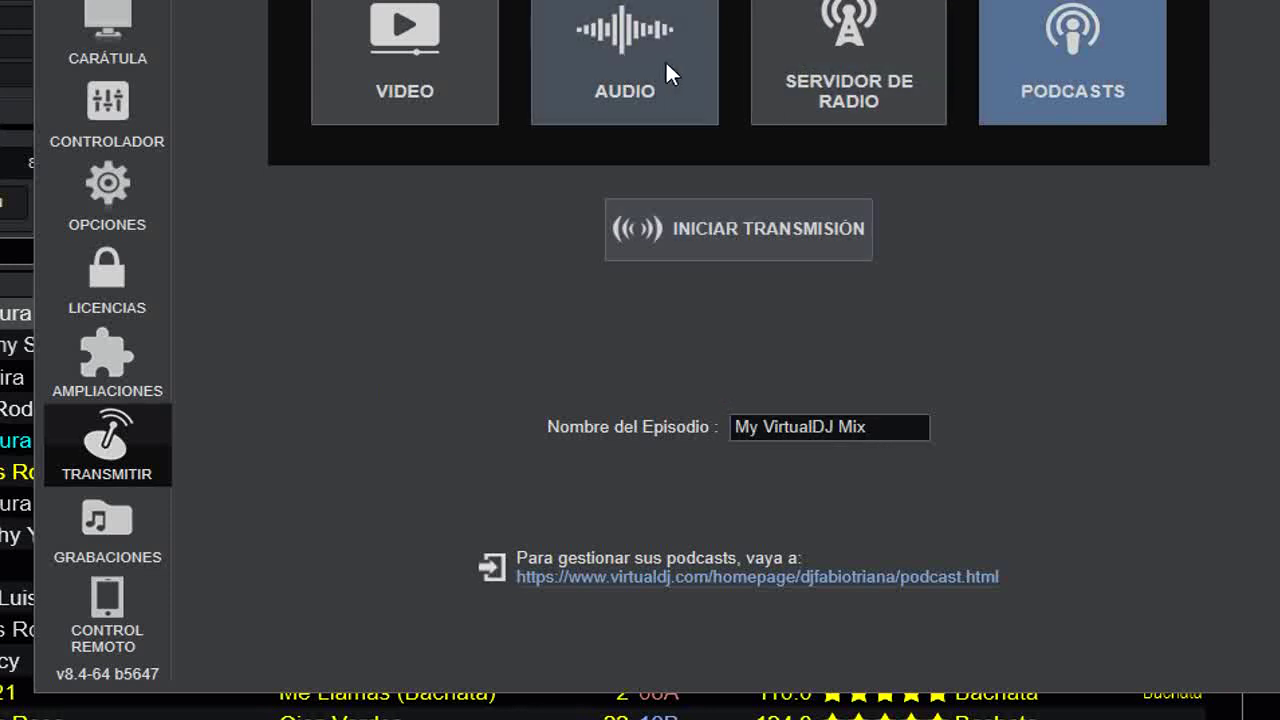
click(343, 28)
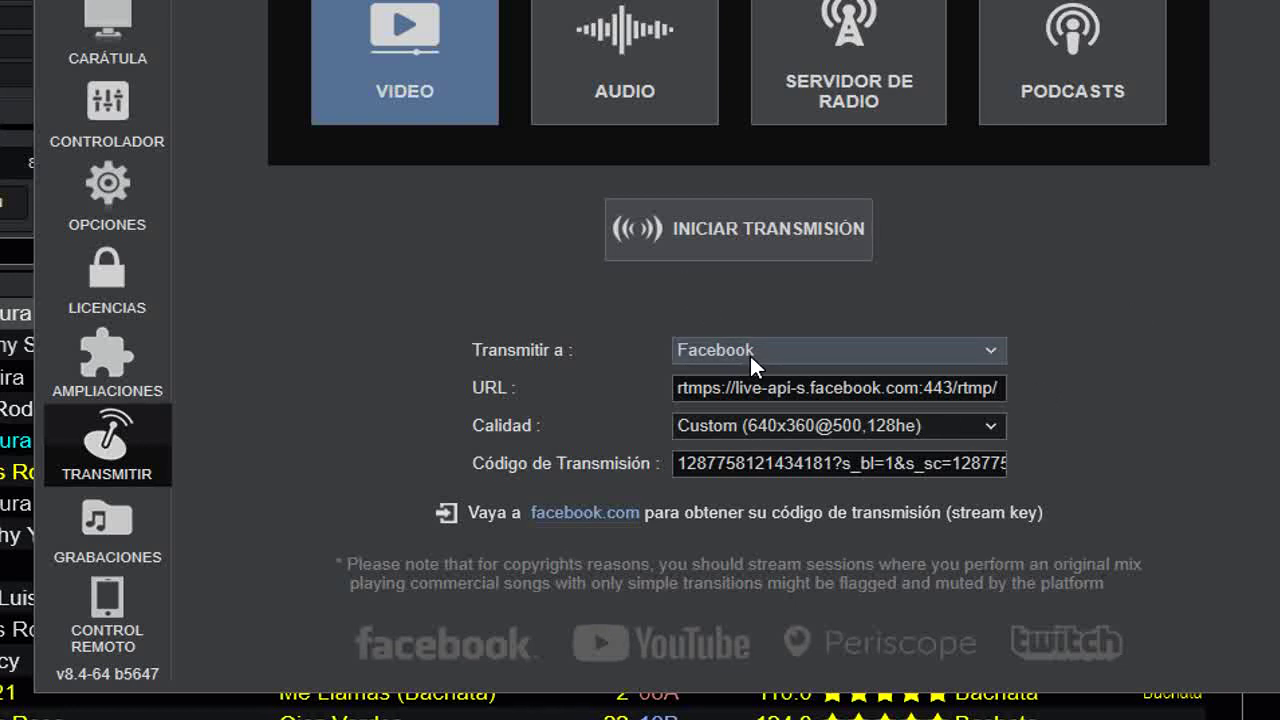
Step: Switch the video broadcast destination to Other and set it back to Facebook
click(801, 360)
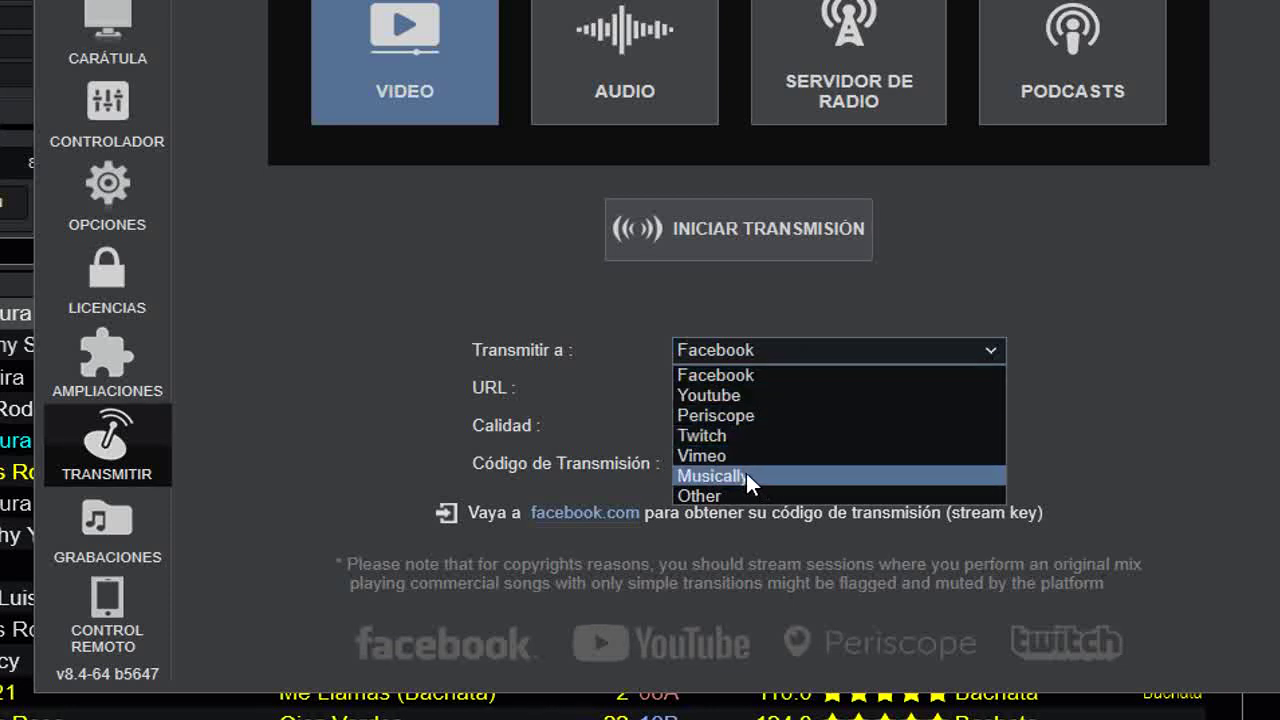
click(716, 496)
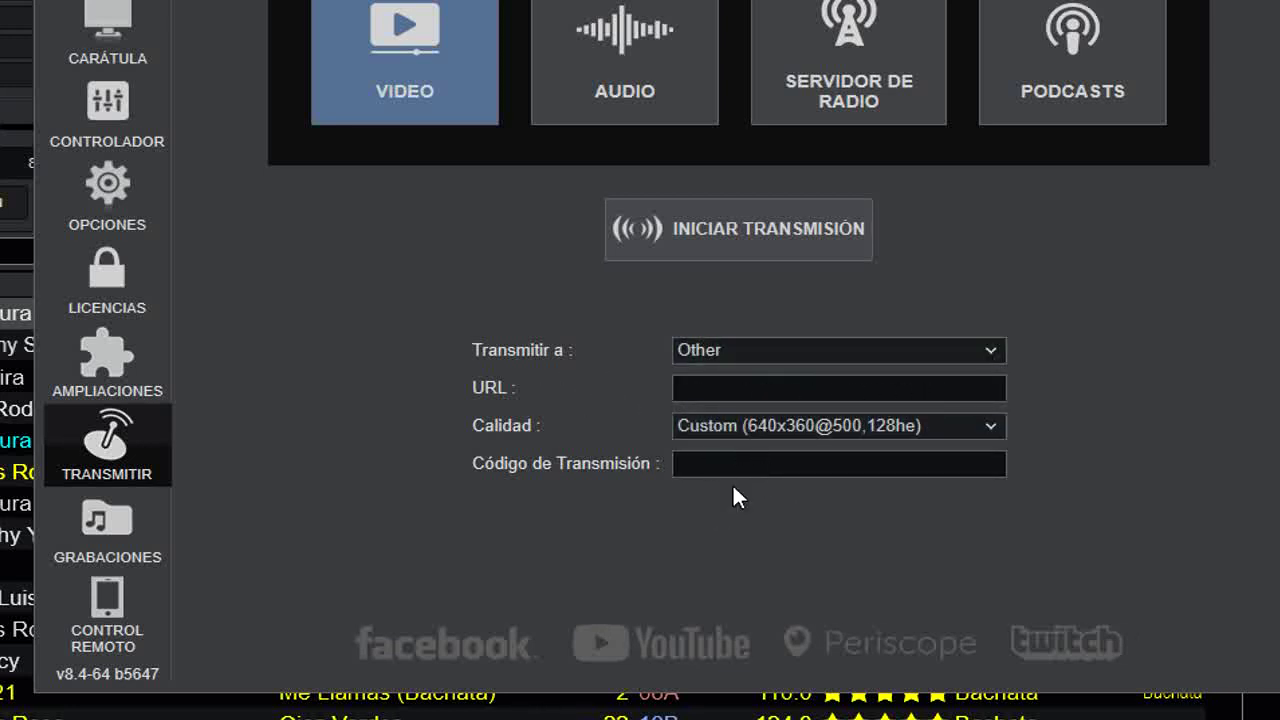
click(786, 352)
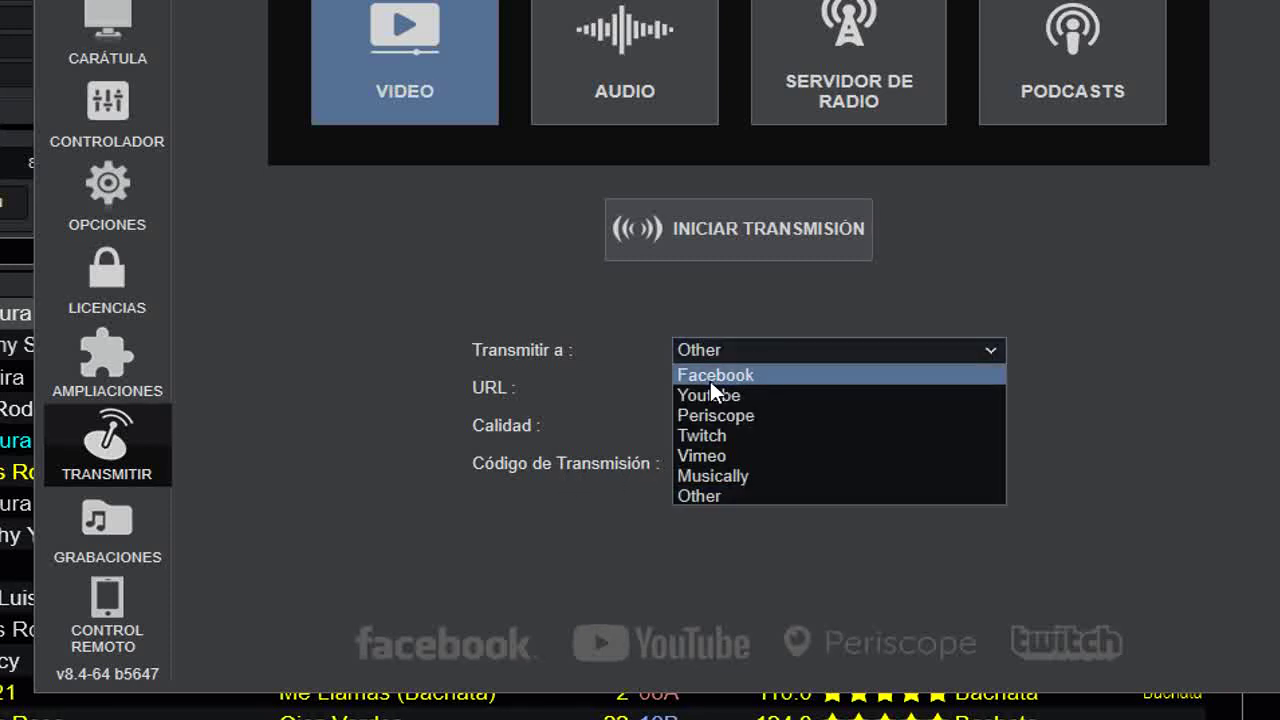
click(741, 376)
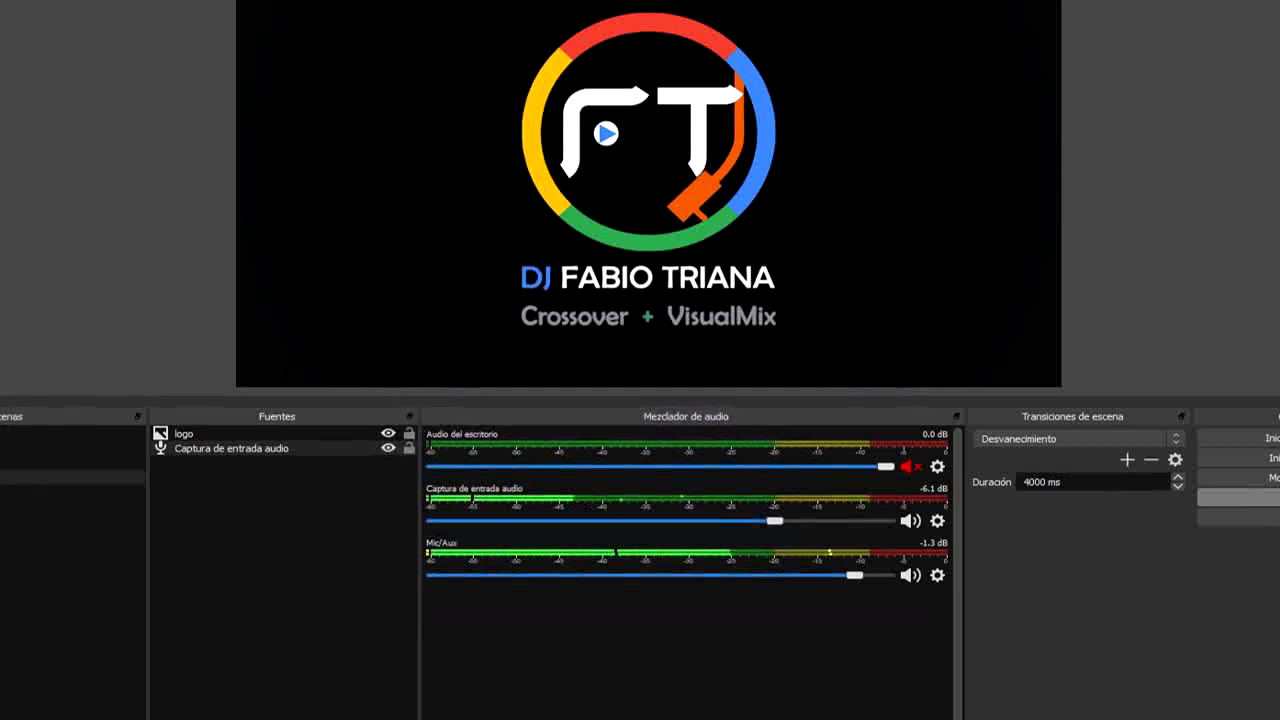
Step: Examine the streaming service, server and key fields in the OBS settings, close them and switch back to VirtualDJ
click(1260, 497)
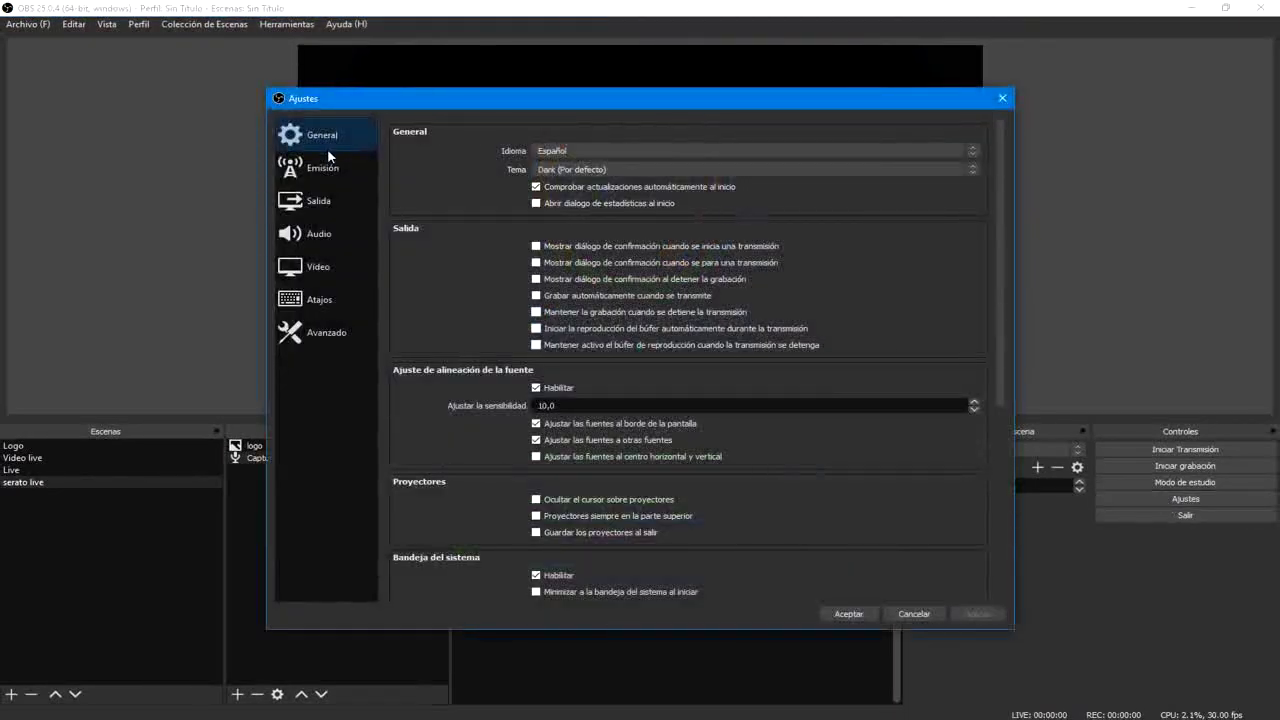
click(318, 167)
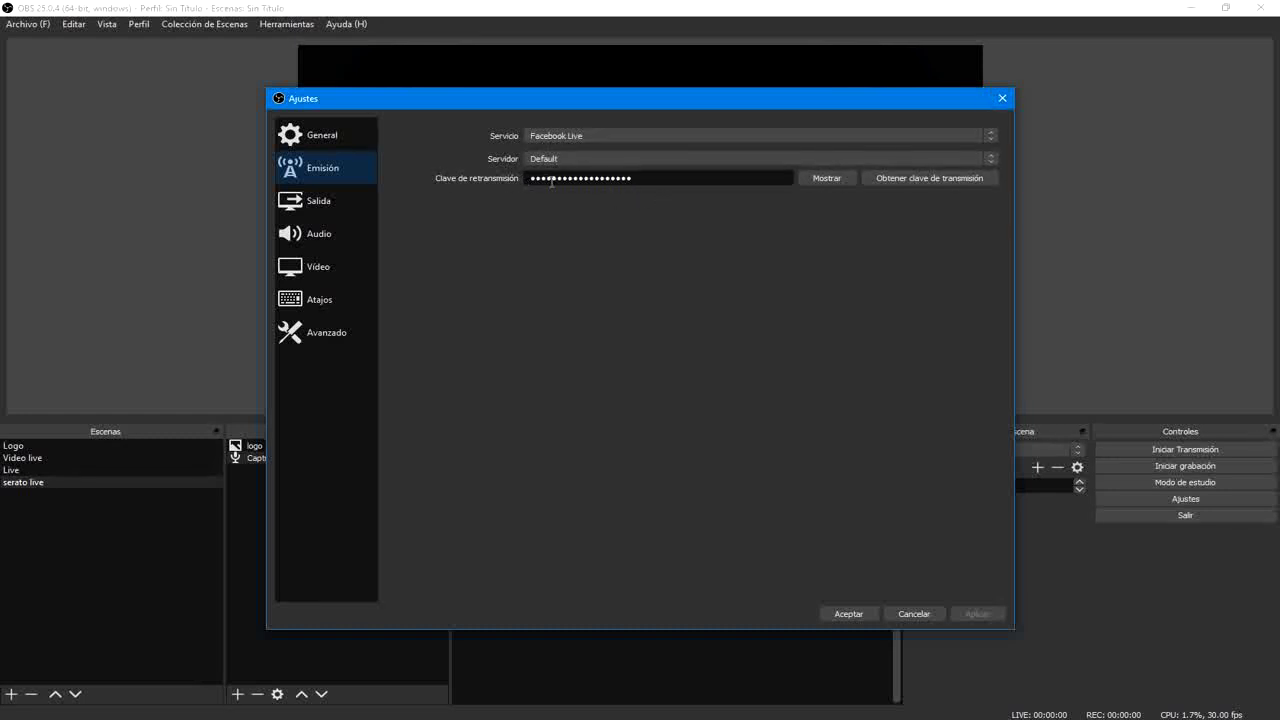
click(1002, 98)
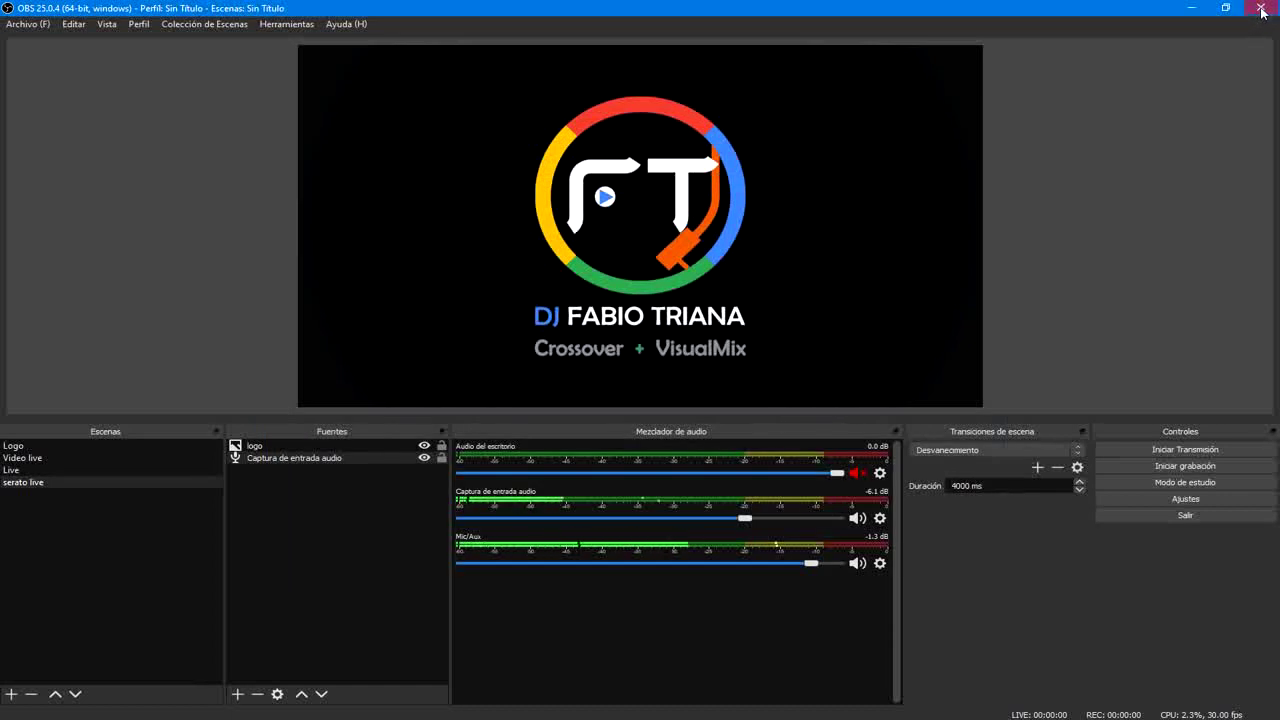
key(alt+Tab)
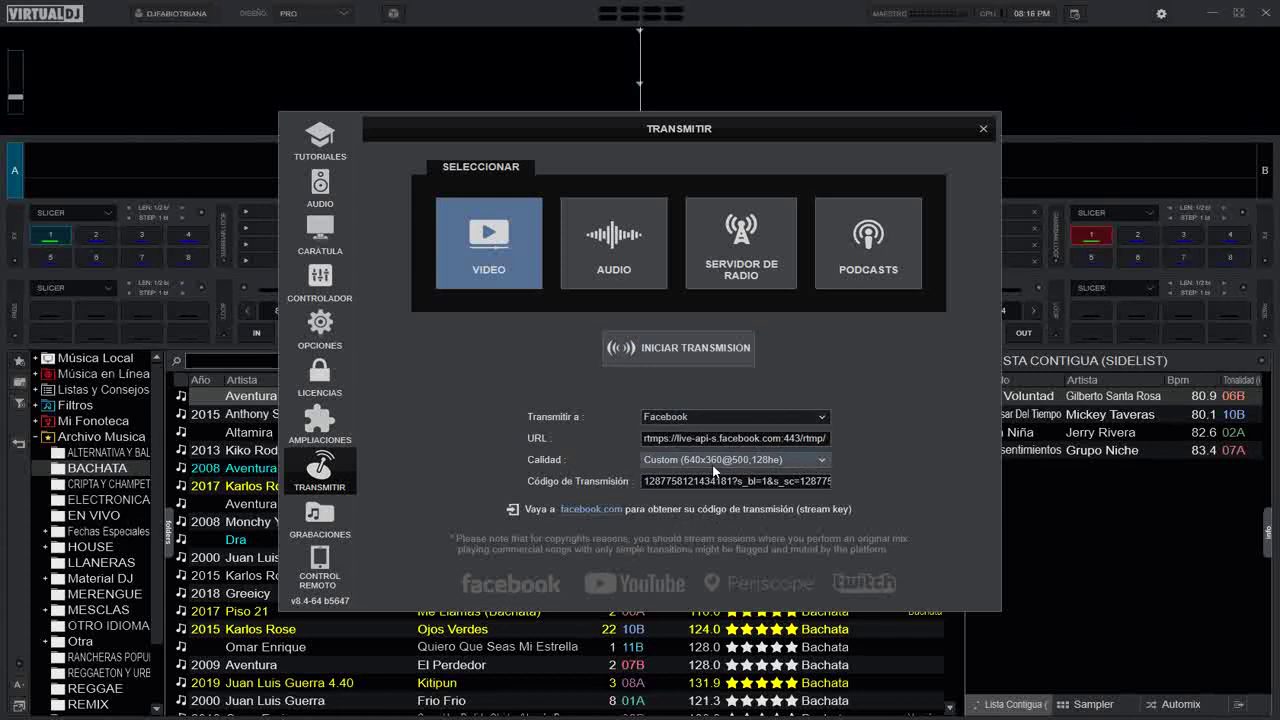
Step: Look over the broadcast video quality presets and search the configuration options for "cust"
click(800, 461)
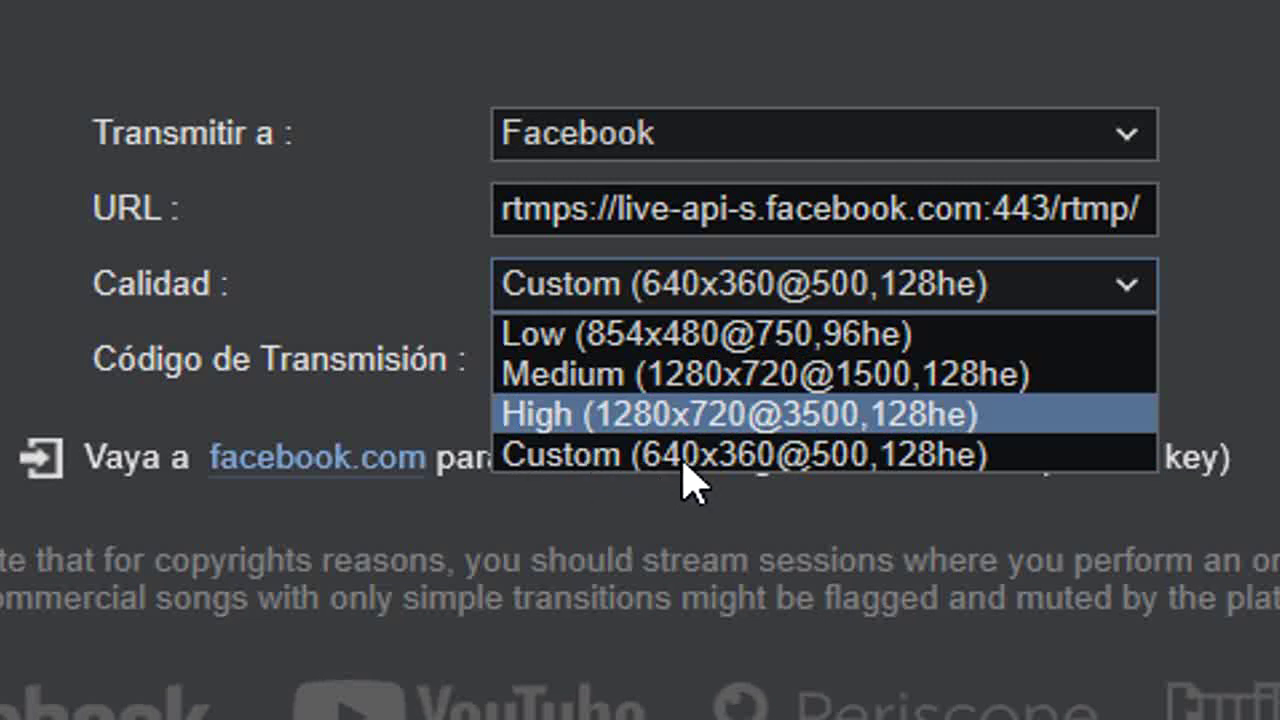
key(Escape)
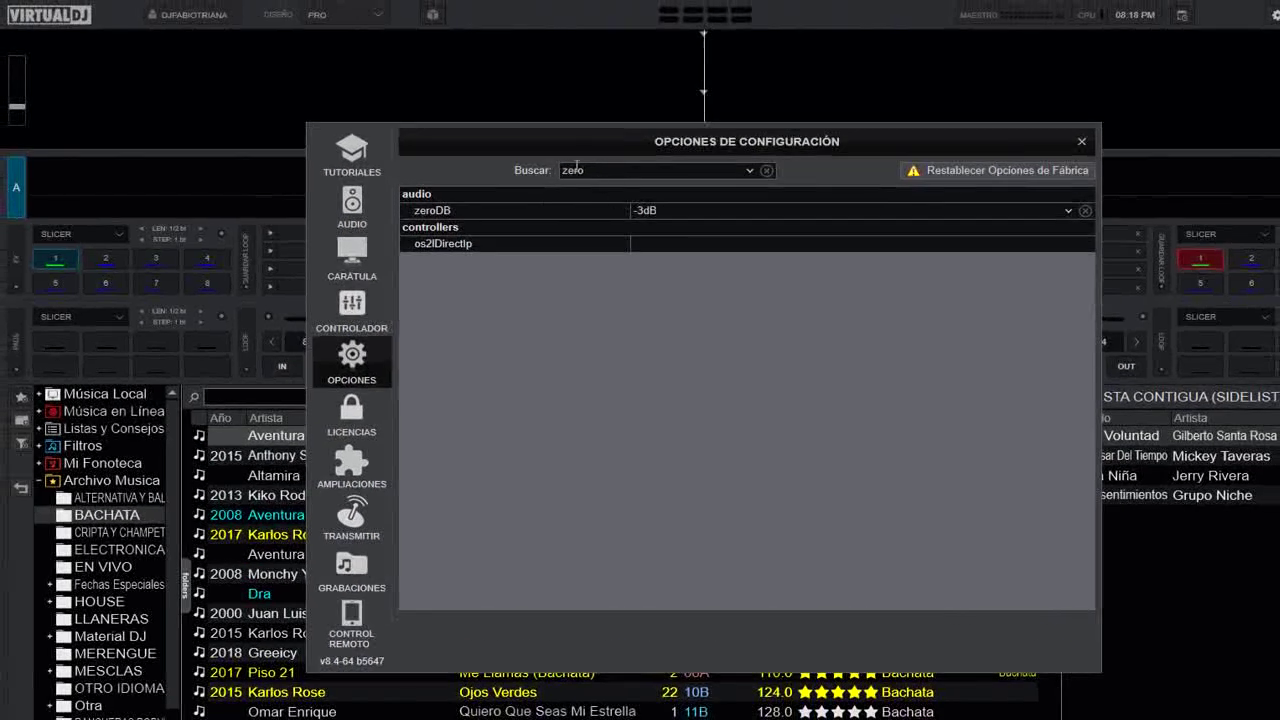
double_click(593, 169)
text(c)
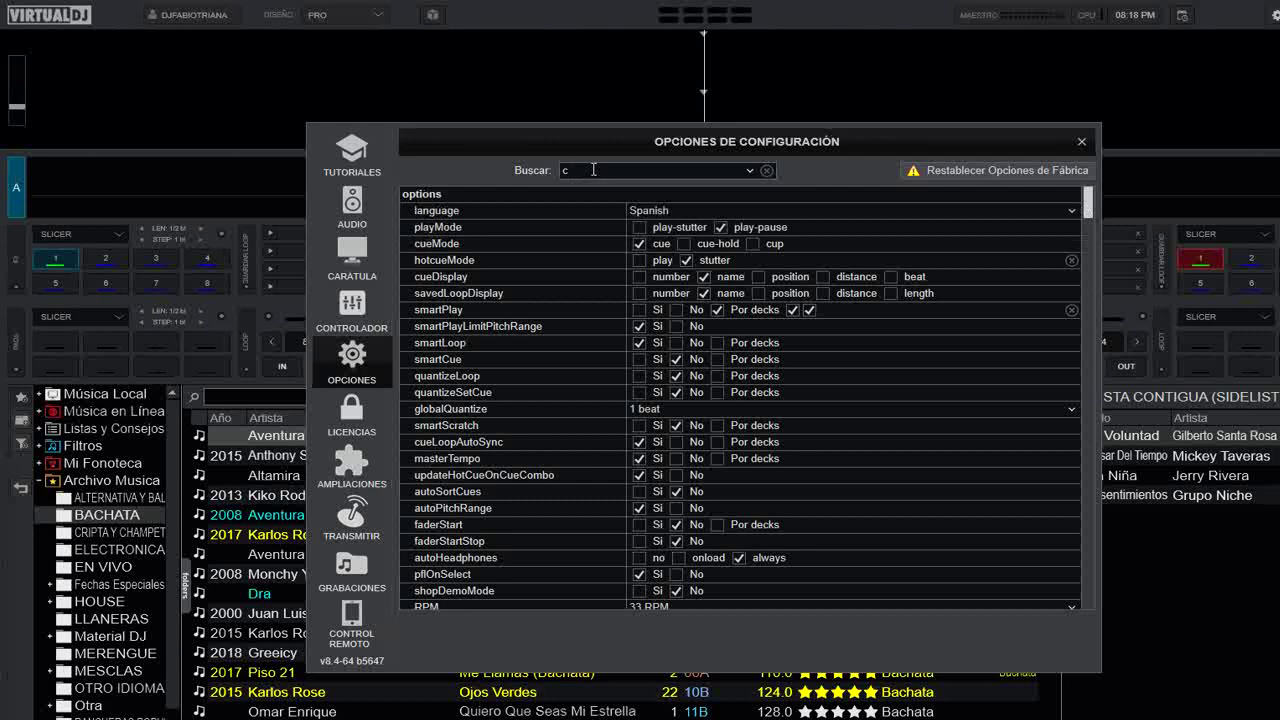
text(u)
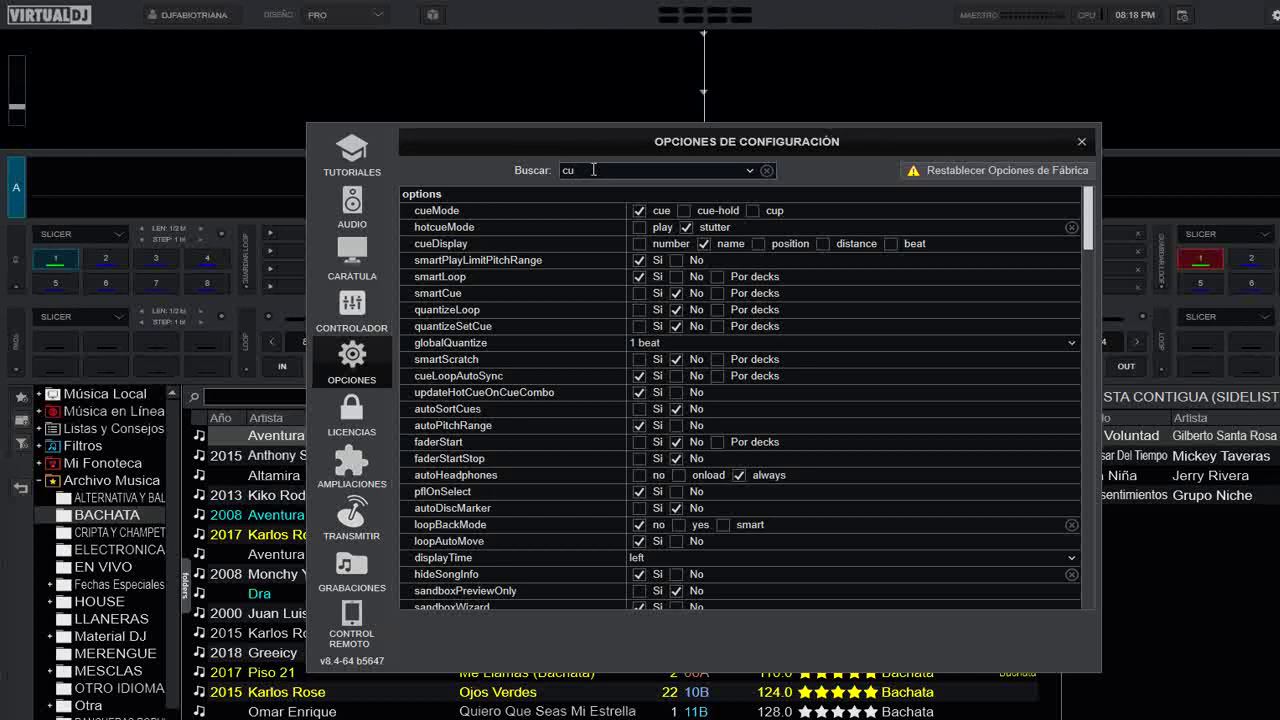
text(s)
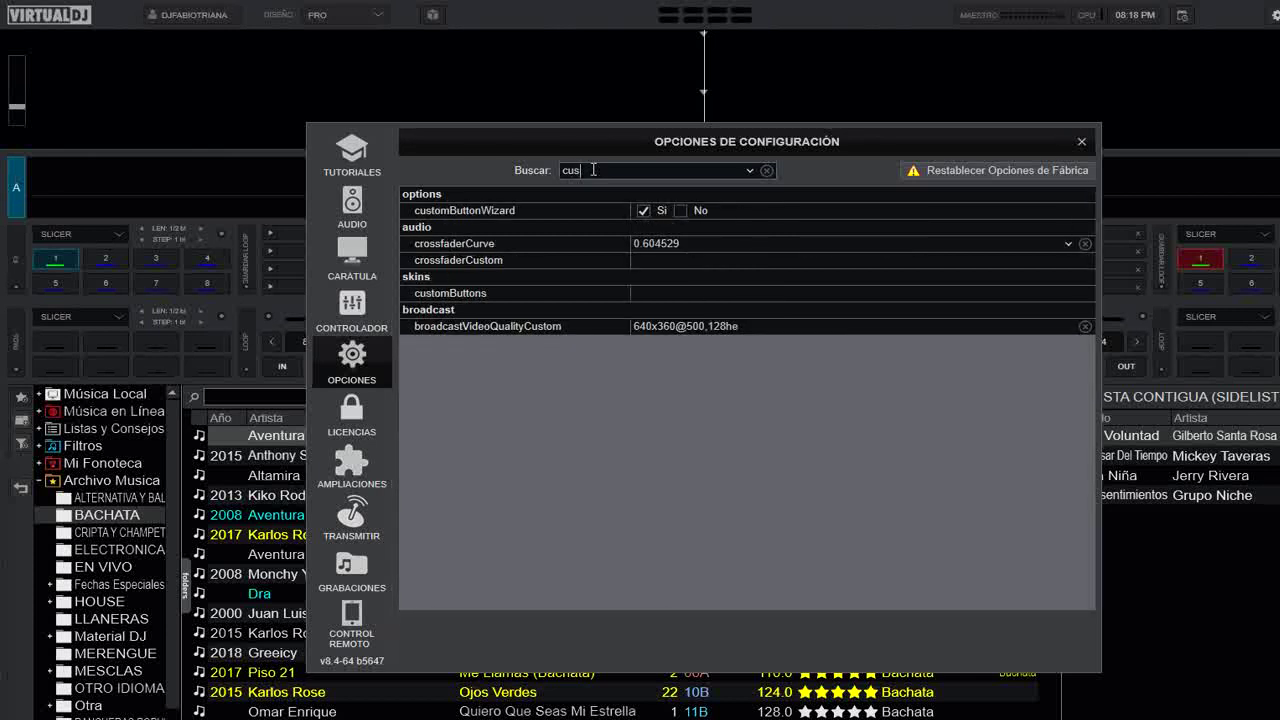
text(t)
Step: Follow the facebook.com stream key link from the broadcast settings and create a live stream on the Facebook page
click(350, 515)
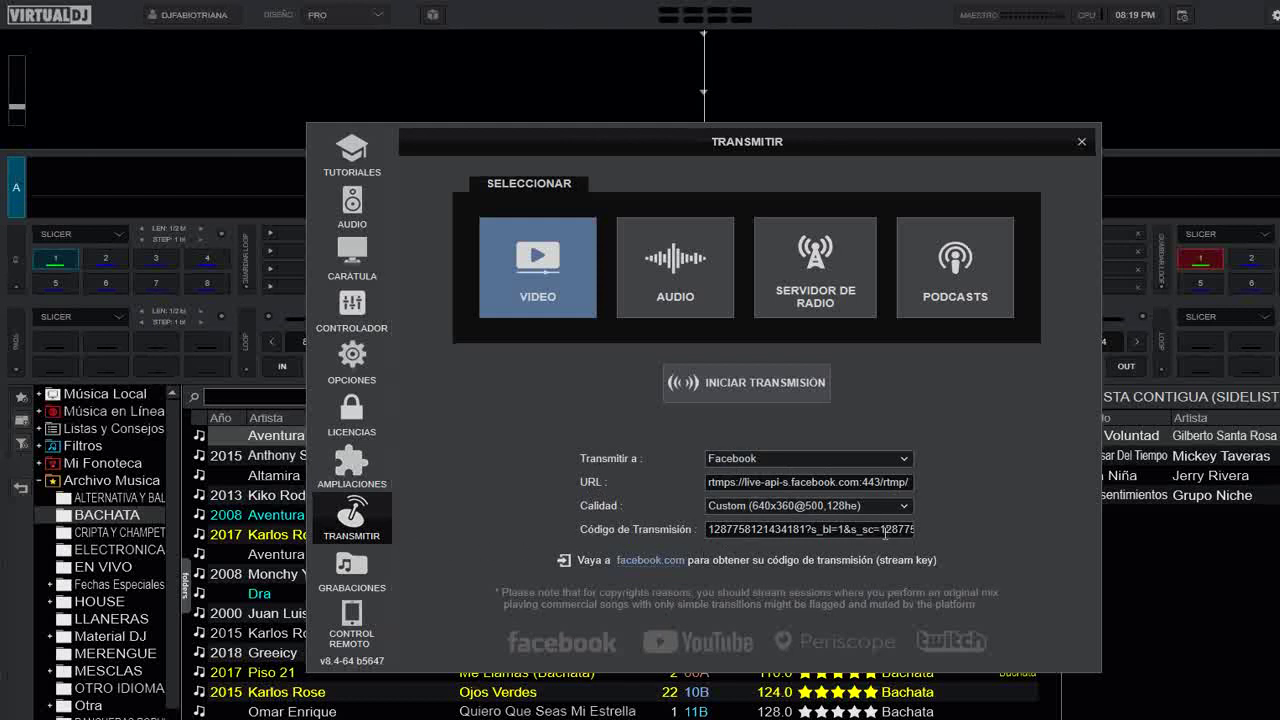
click(657, 567)
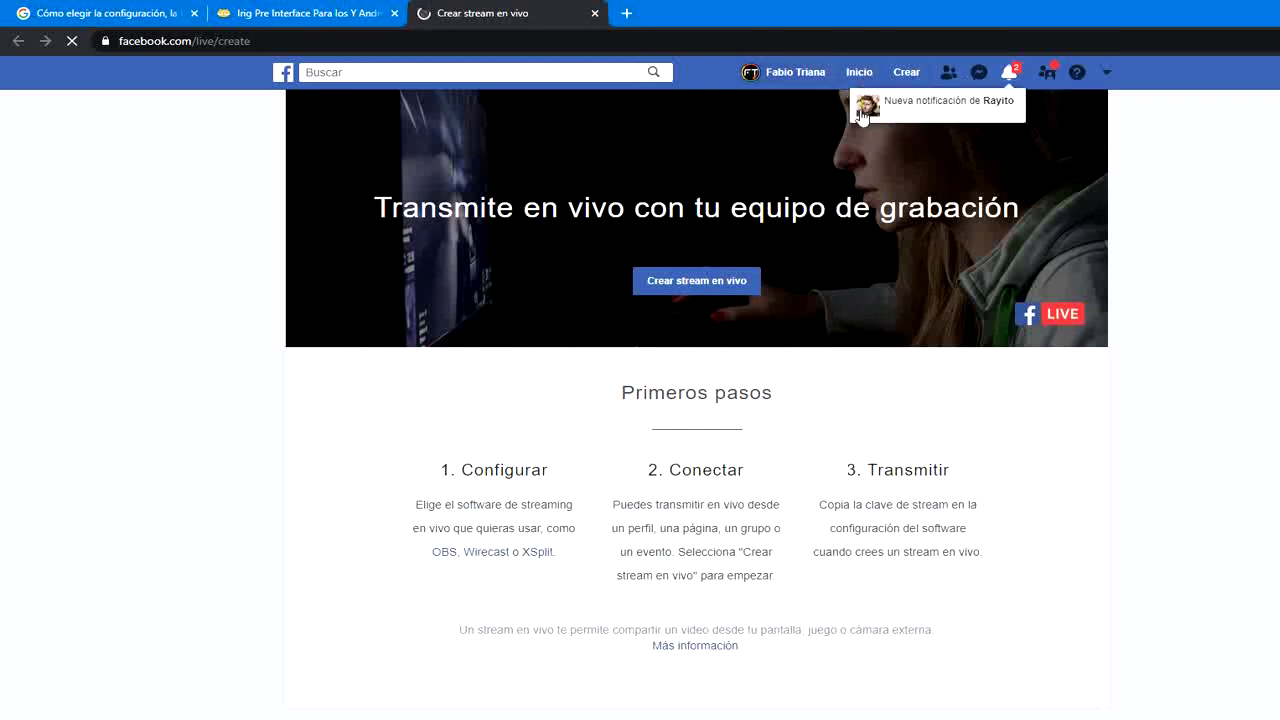
click(716, 288)
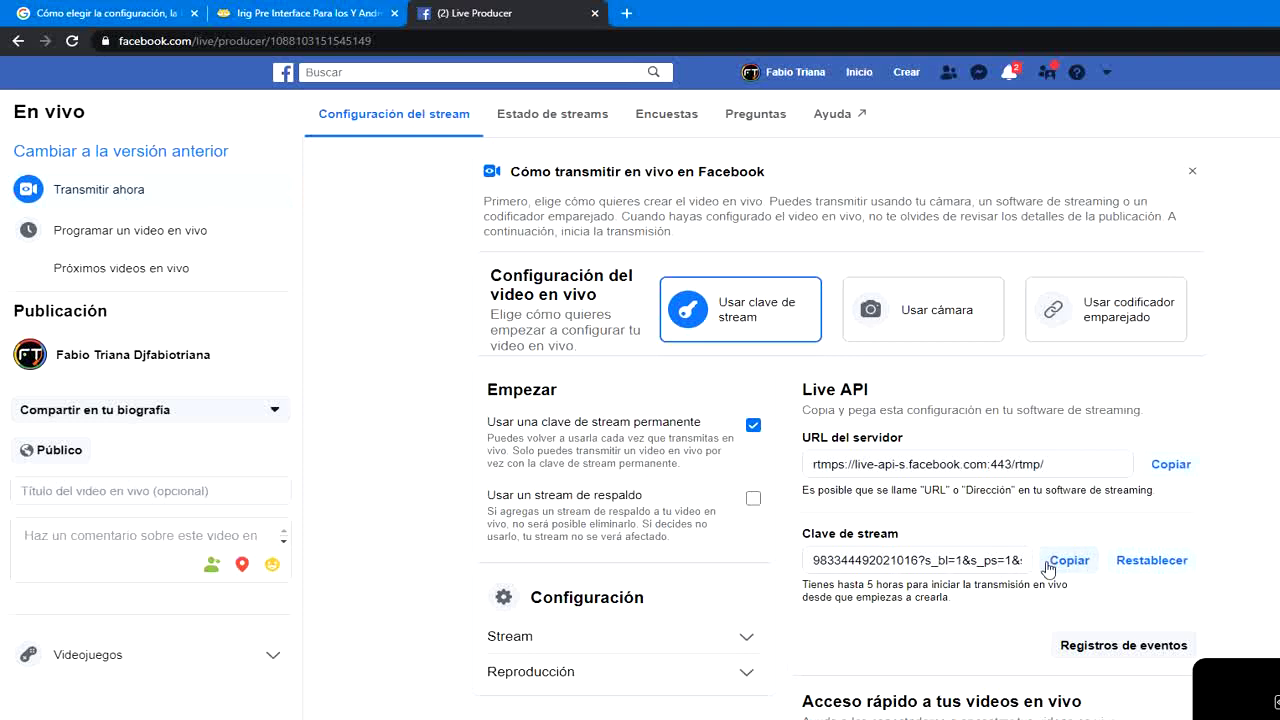
Step: Close the VirtualDJ settings window and the Facebook browser window, and switch back to VirtualDJ
key(alt+Tab)
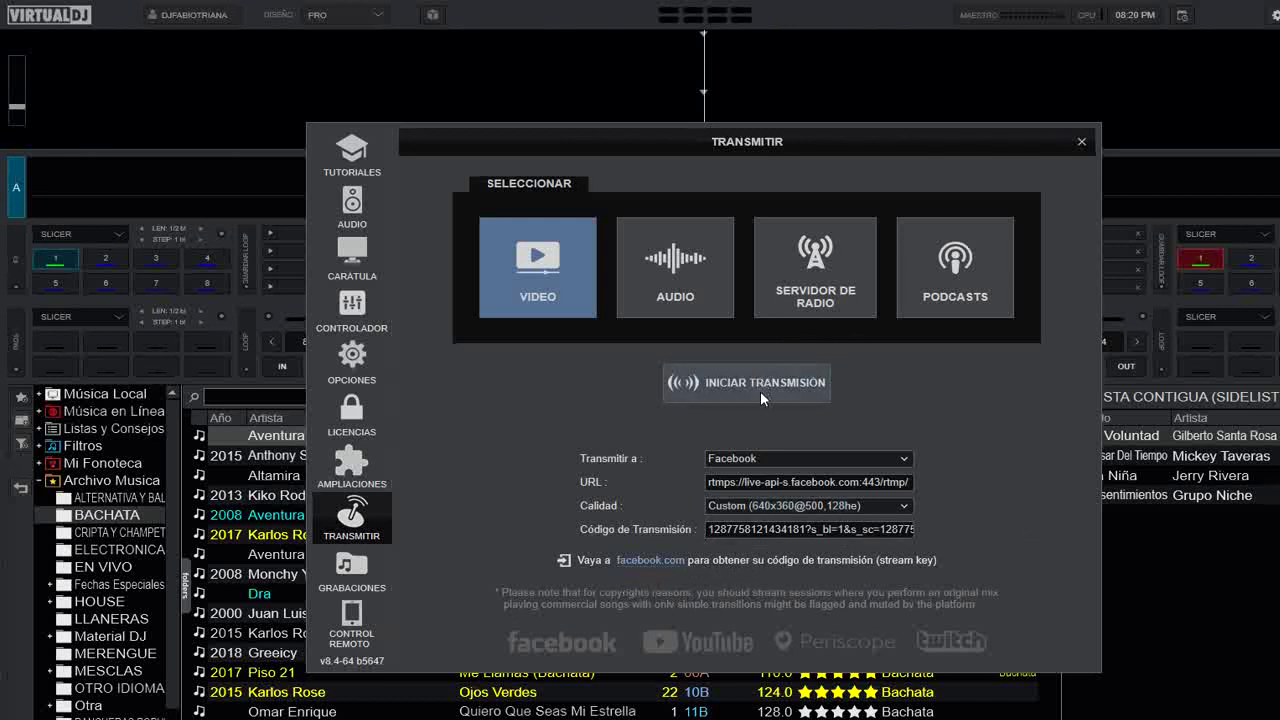
click(1080, 142)
key(alt+Tab)
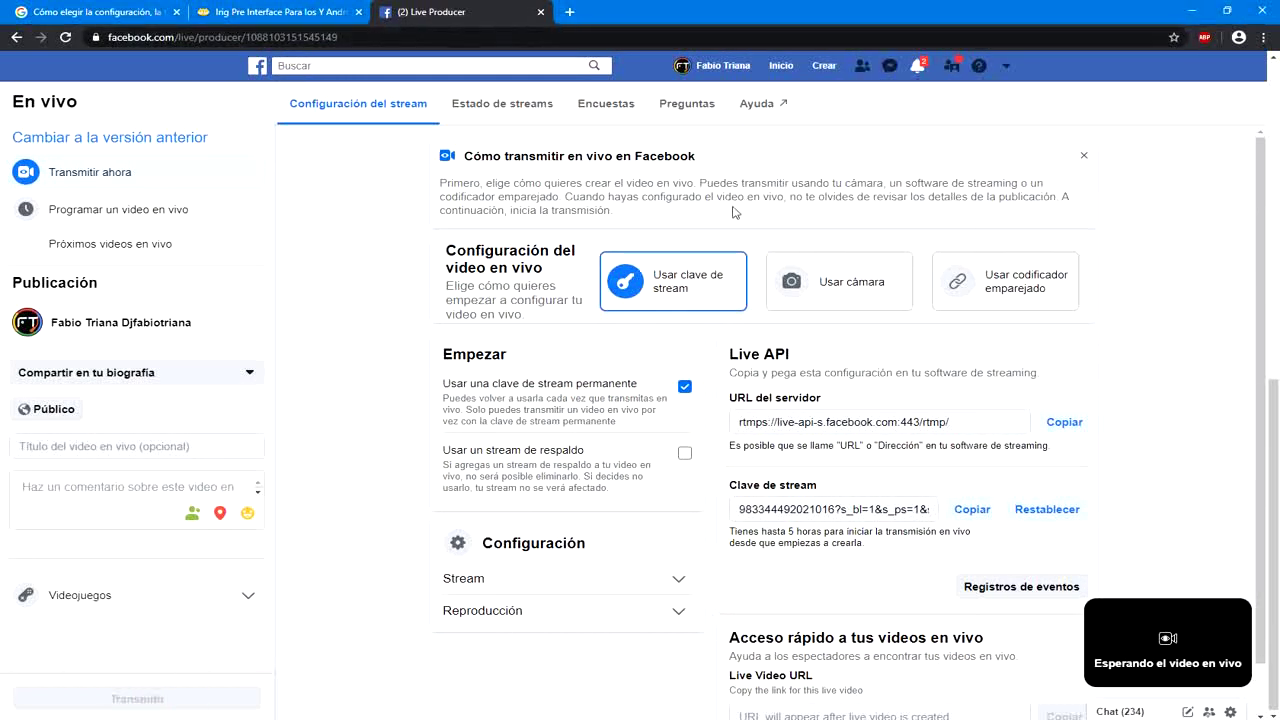
click(1274, 8)
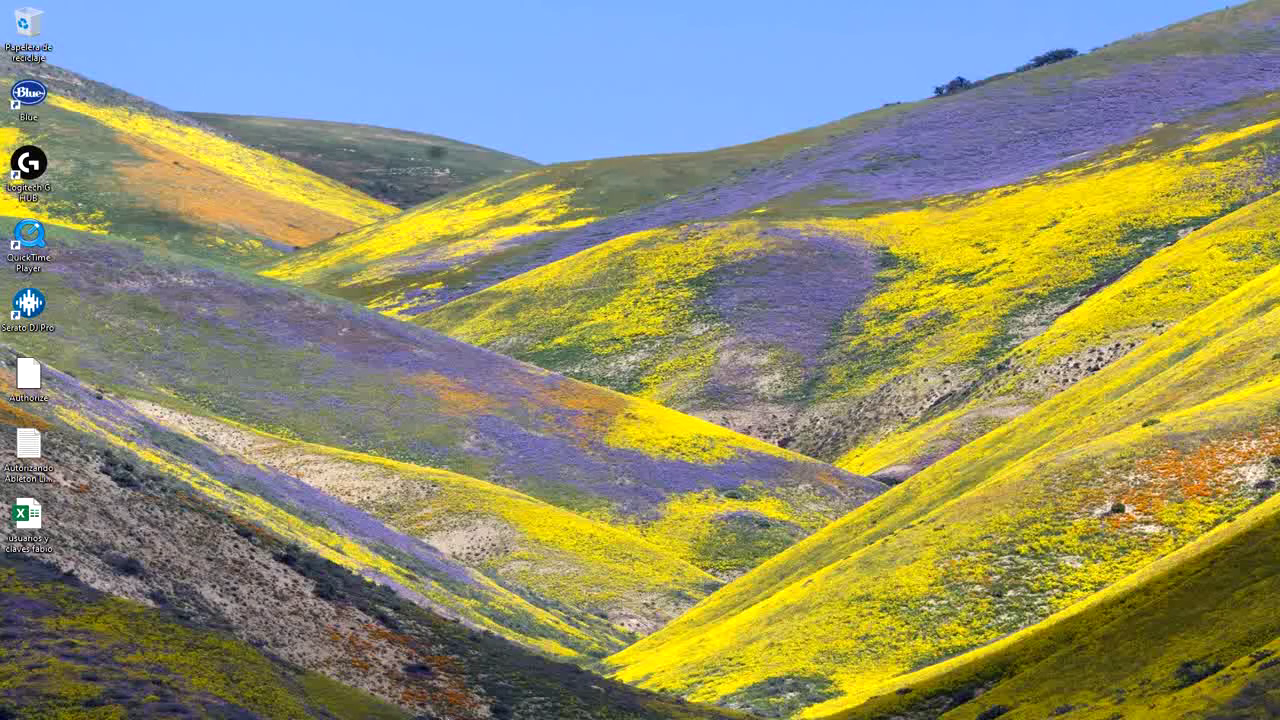
click(505, 662)
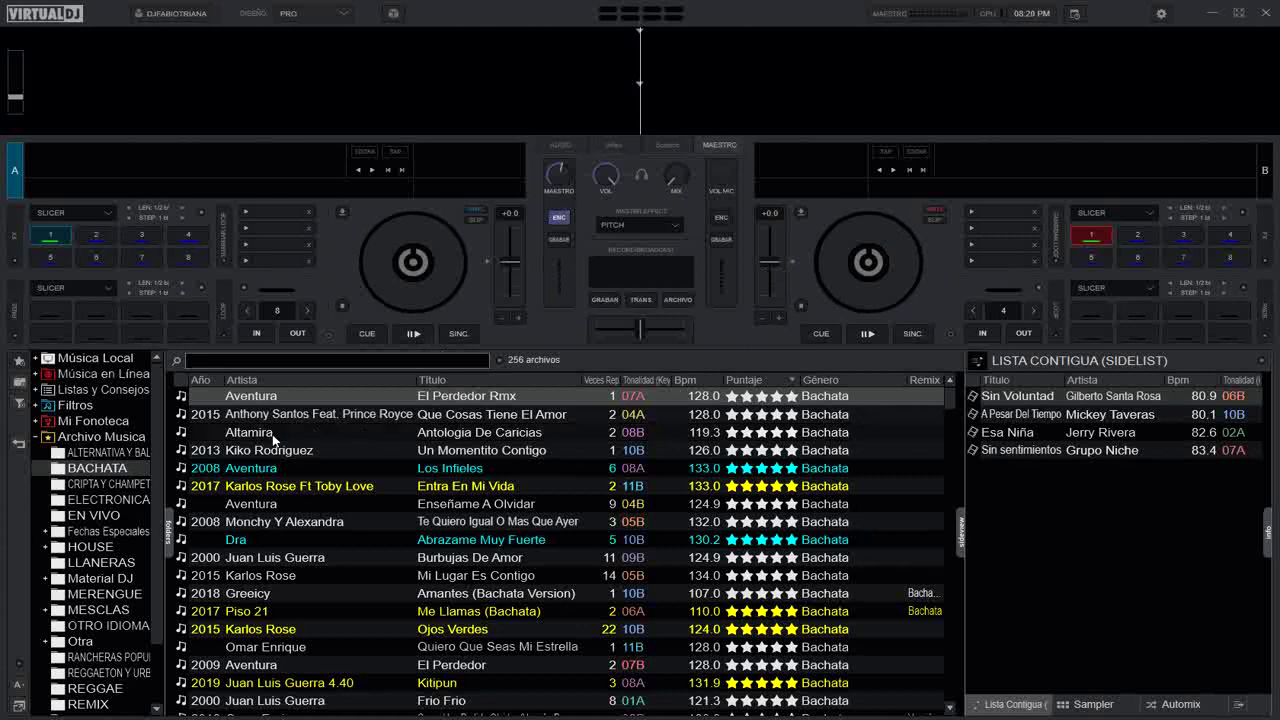
Step: Load the track Los Infieles onto deck A with its key shifted by -2 and its tempo set to +6.0
drag(248, 468, 408, 265)
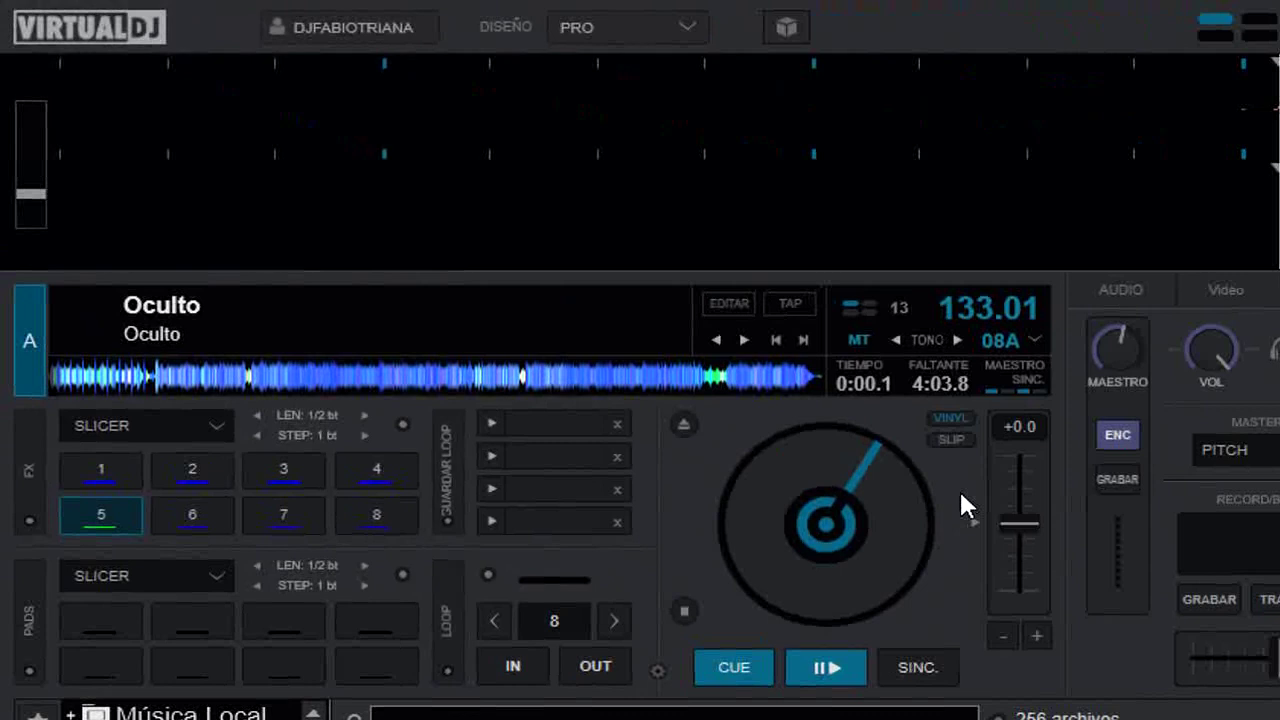
click(896, 338)
click(896, 338)
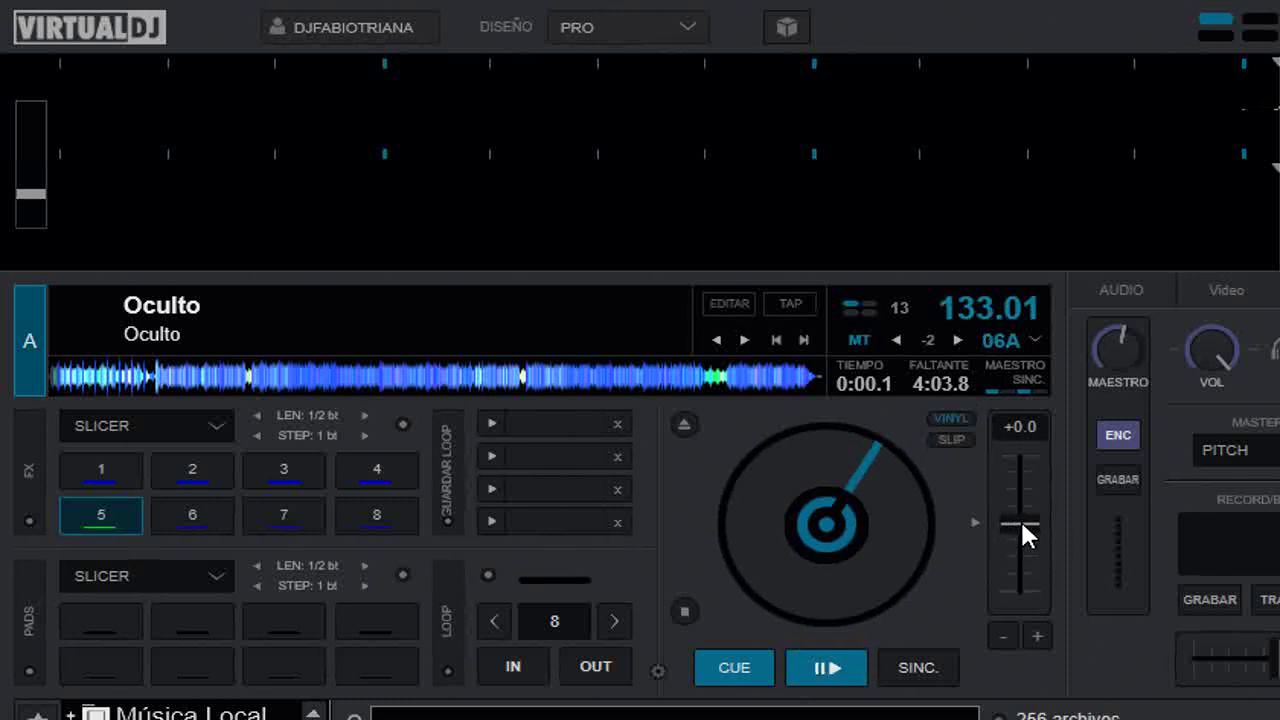
drag(1020, 520, 1023, 538)
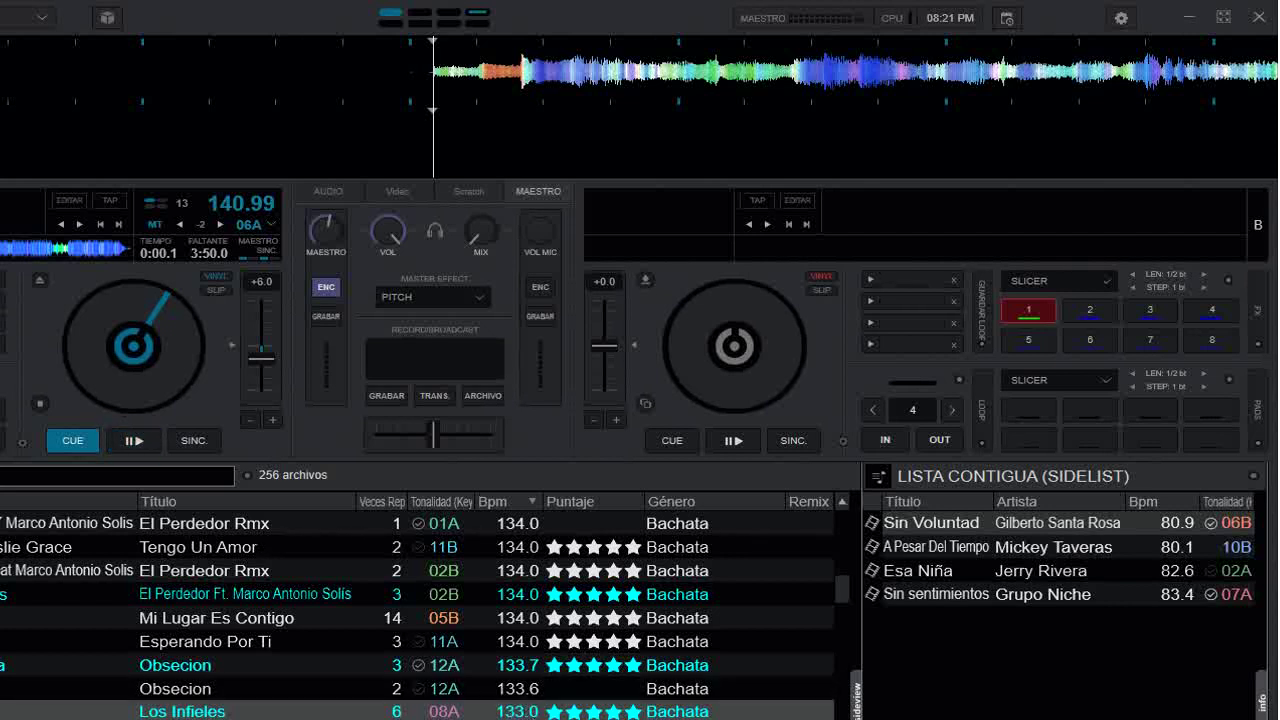
Step: Look through the Bachata track list by BPM to compare tempos and keys
scroll(420, 615, down, 2)
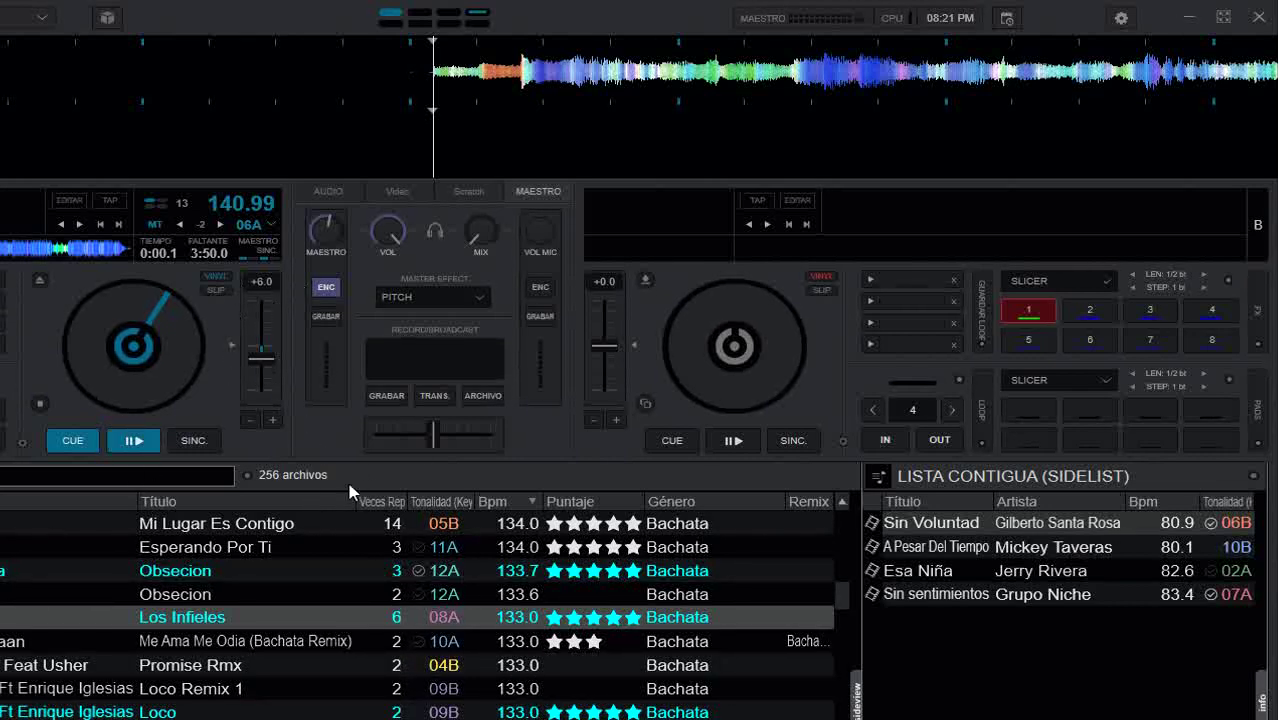
scroll(487, 700, down, 6)
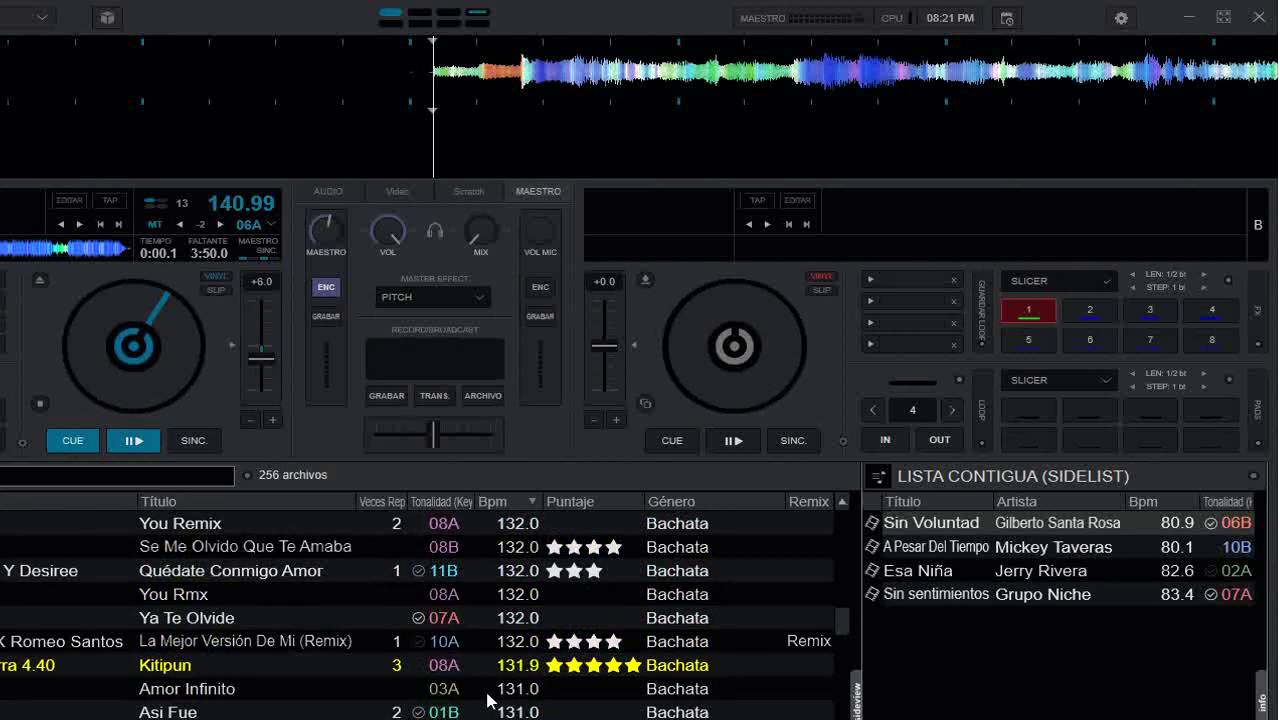
scroll(487, 700, down, 7)
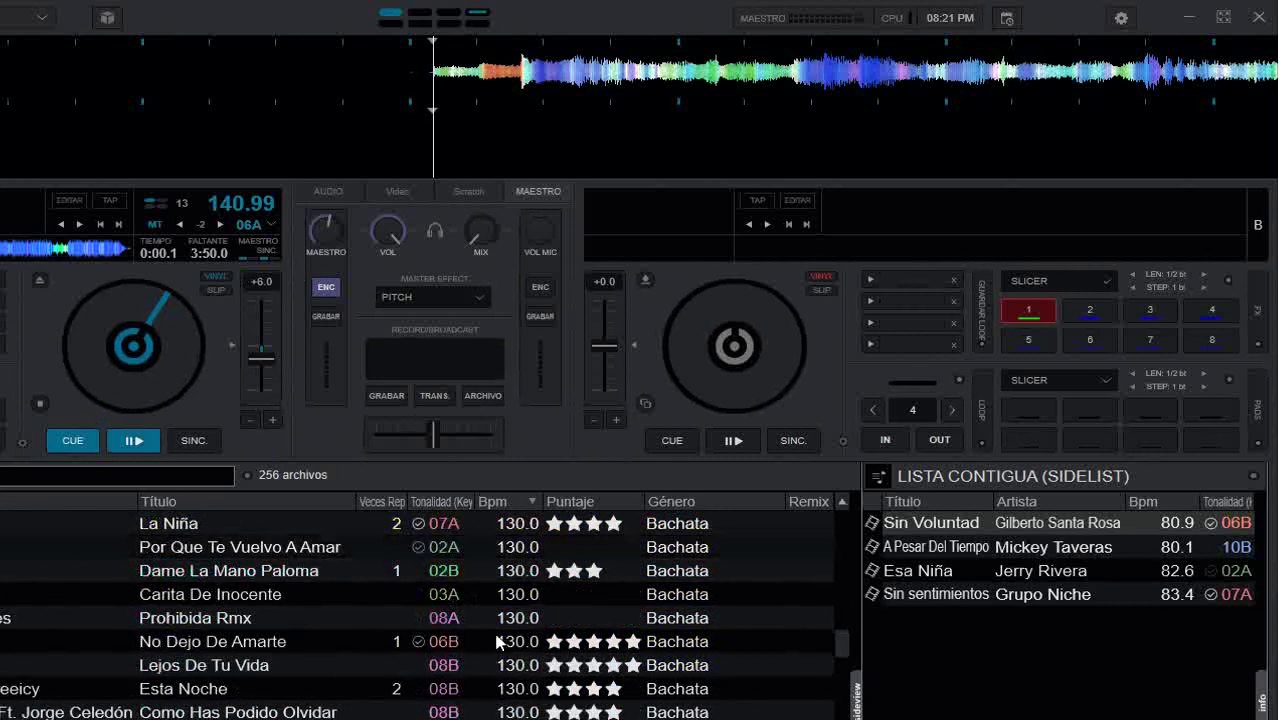
scroll(506, 694, up, 3)
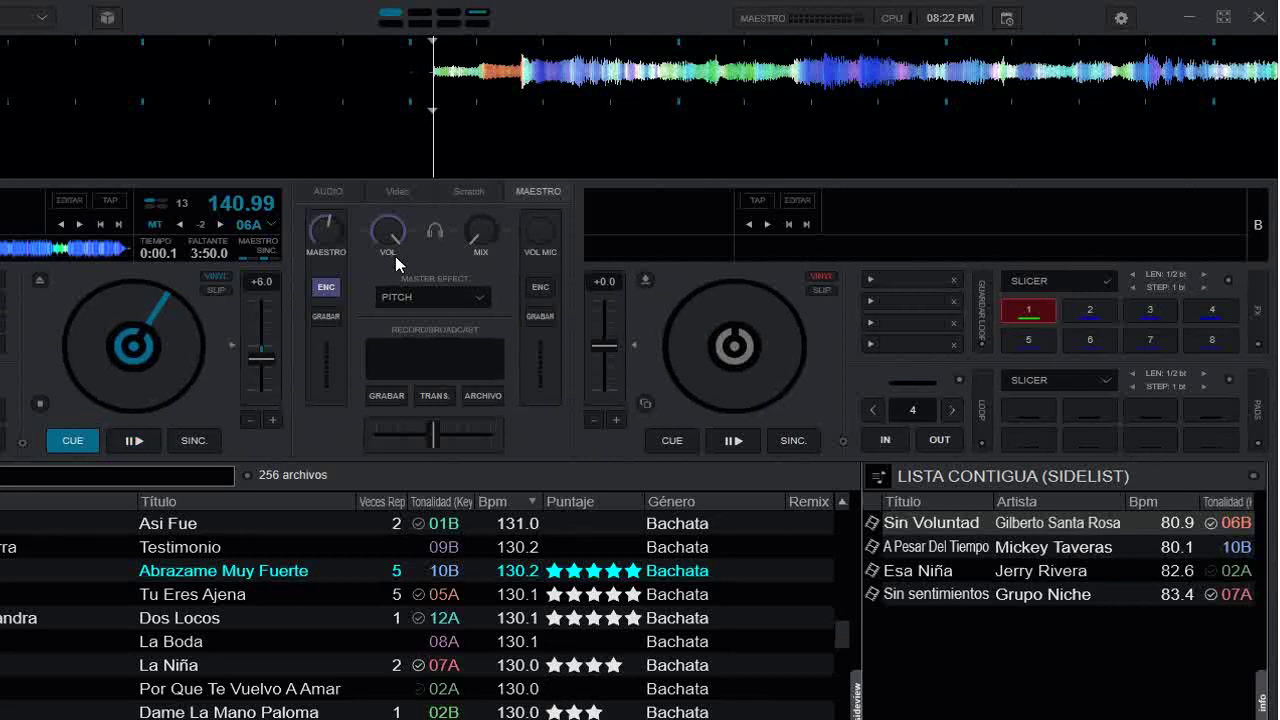
Step: Open the controls of the Pitch master effect and set its position to about -2.1
mouse_move(206, 256)
click(484, 305)
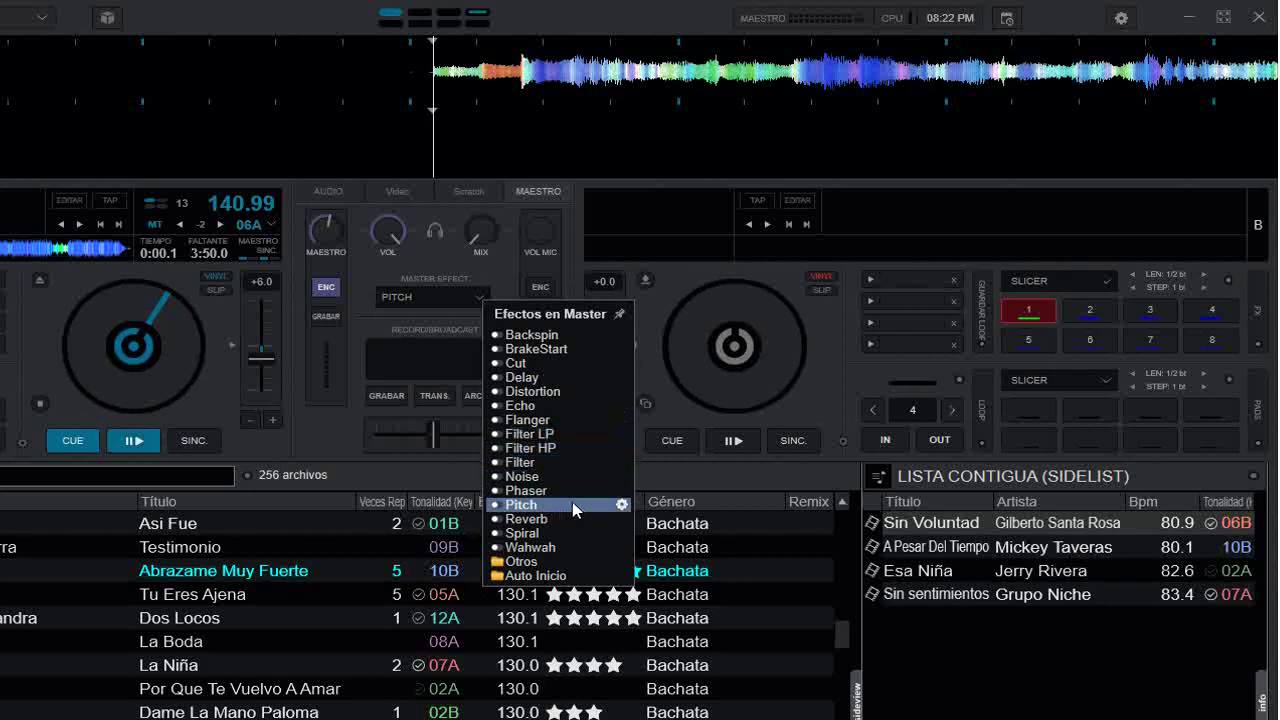
click(620, 506)
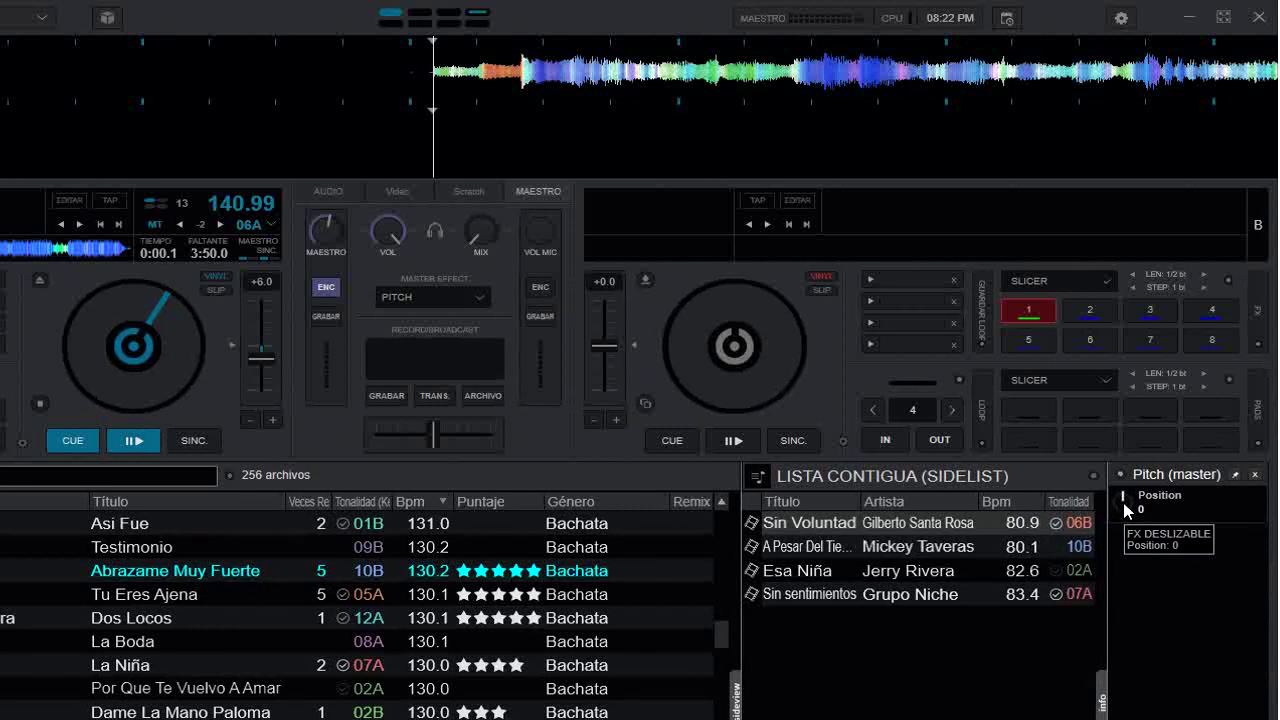
drag(1122, 501, 1123, 512)
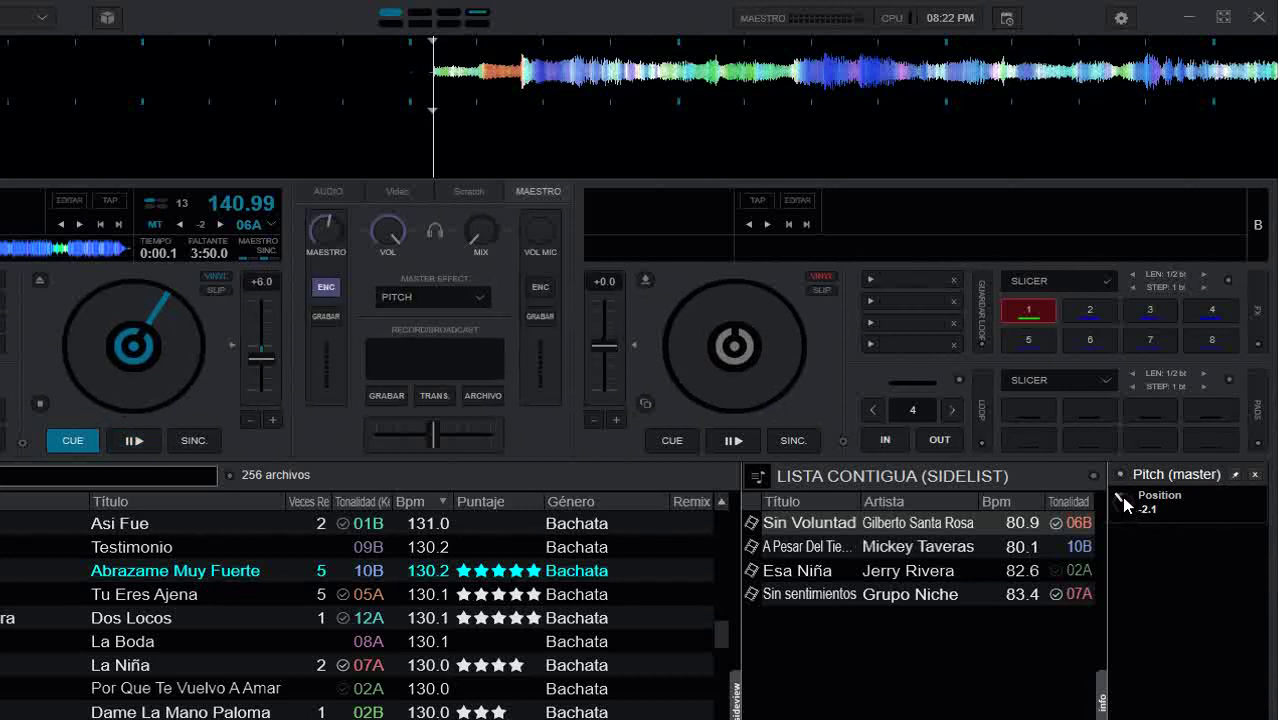
Step: Show the mixer's video controls and look through the available master video effects
mouse_move(1119, 505)
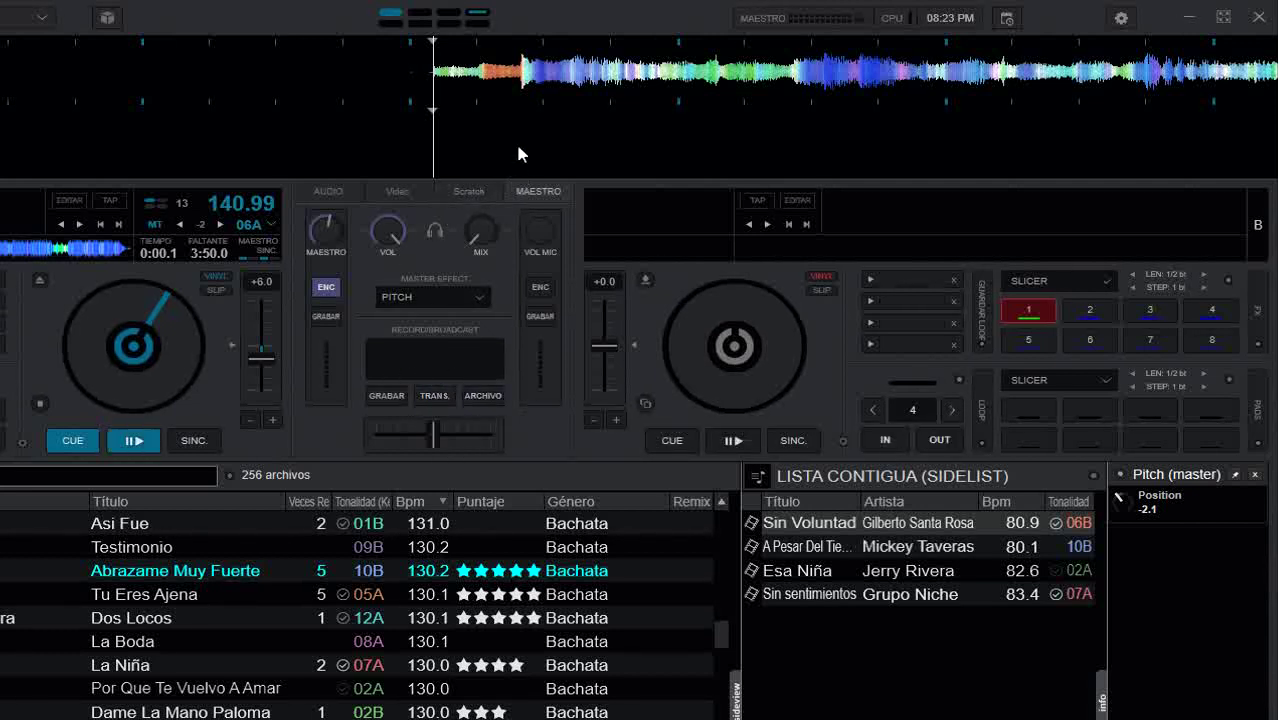
click(398, 191)
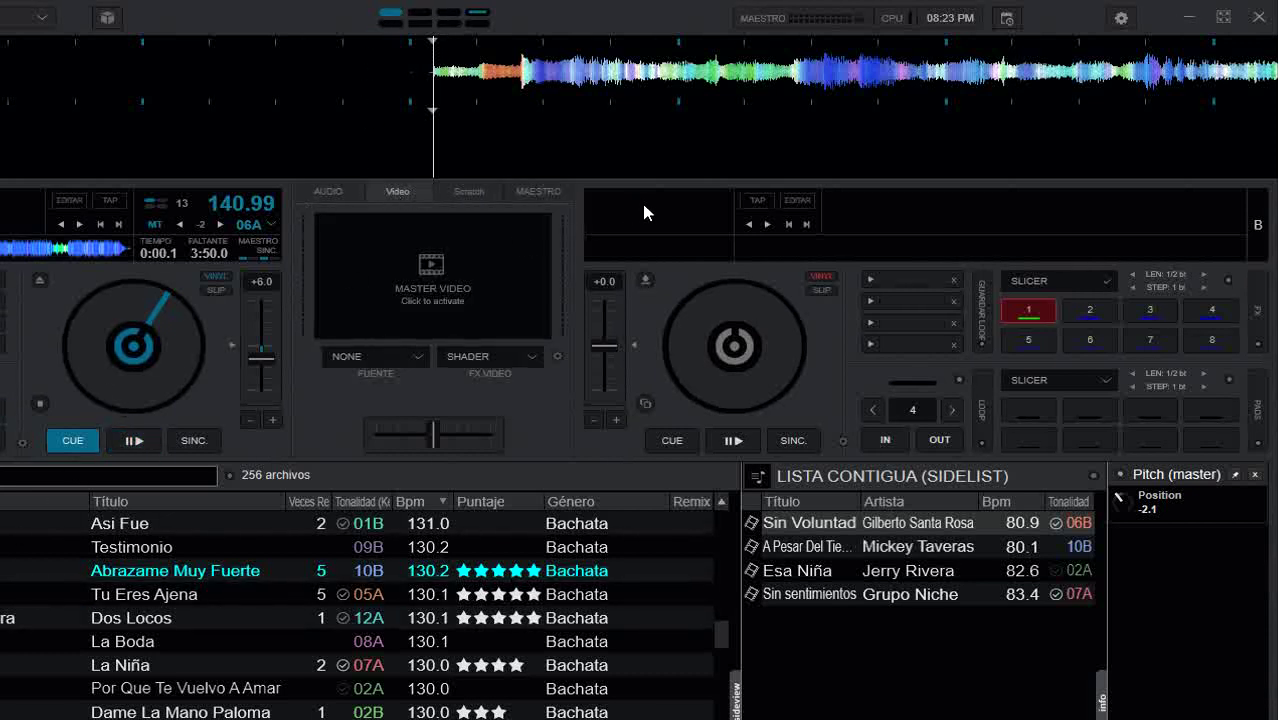
click(531, 357)
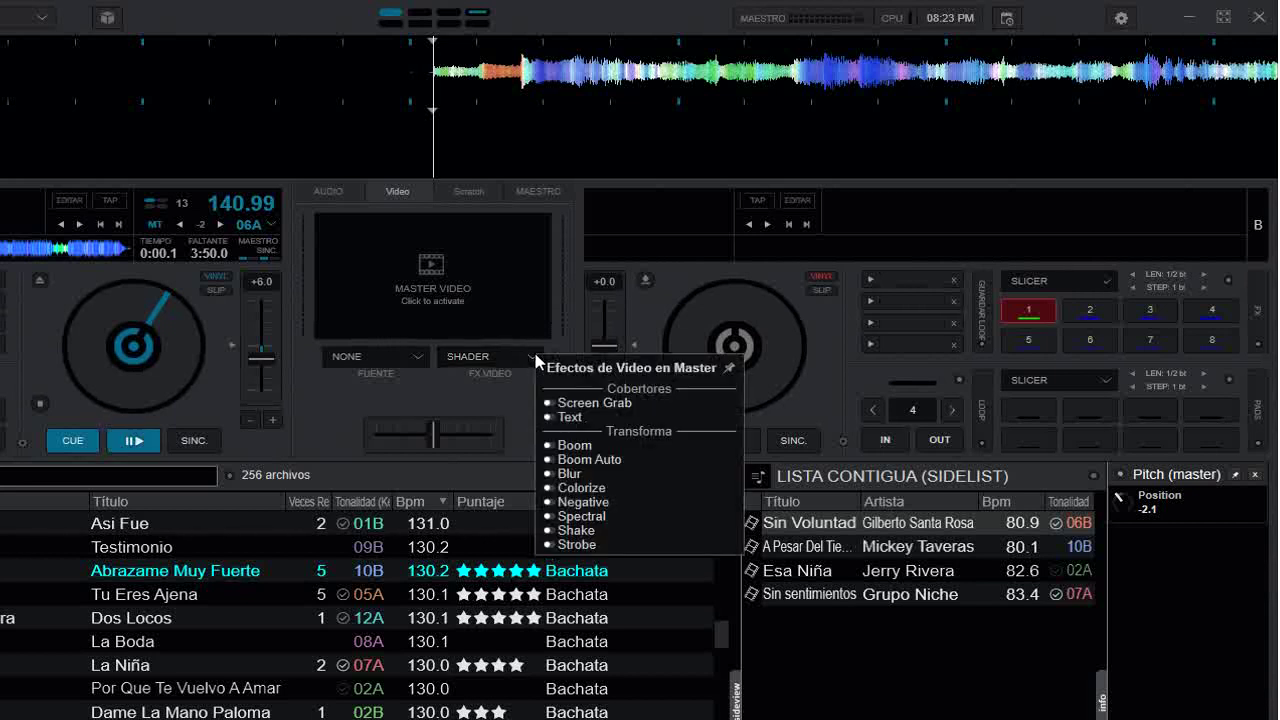
click(608, 402)
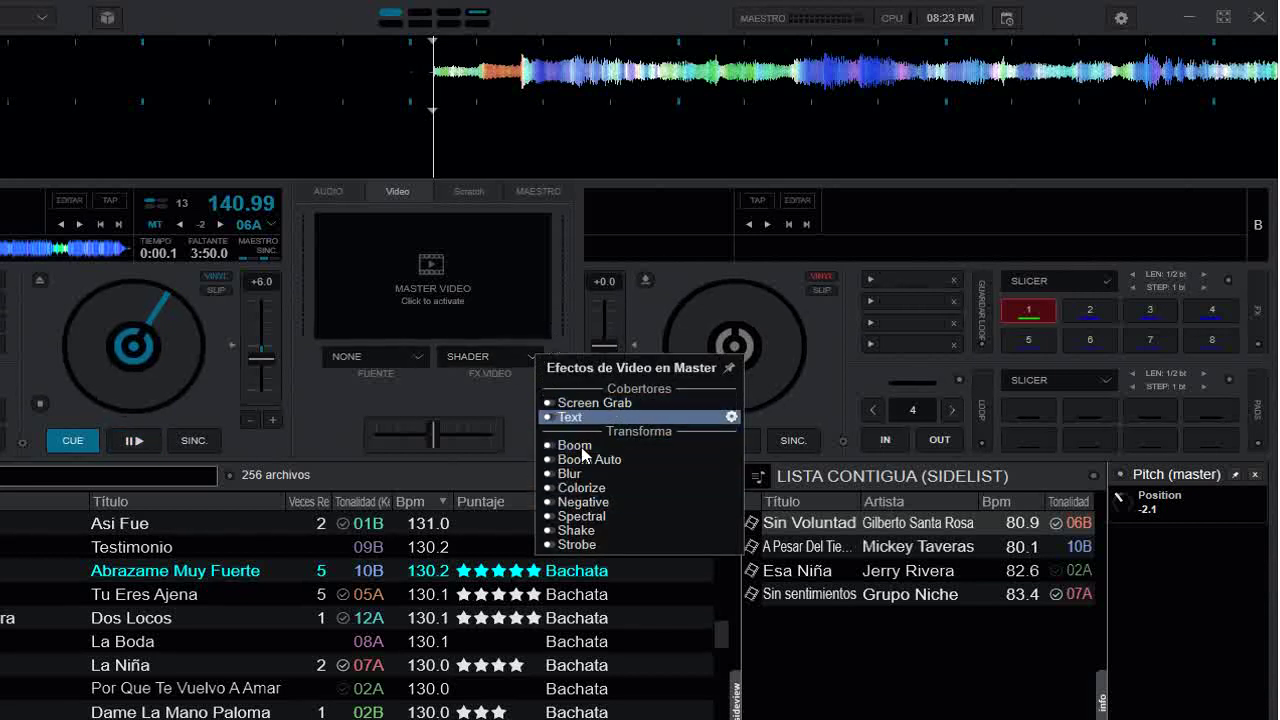
click(421, 353)
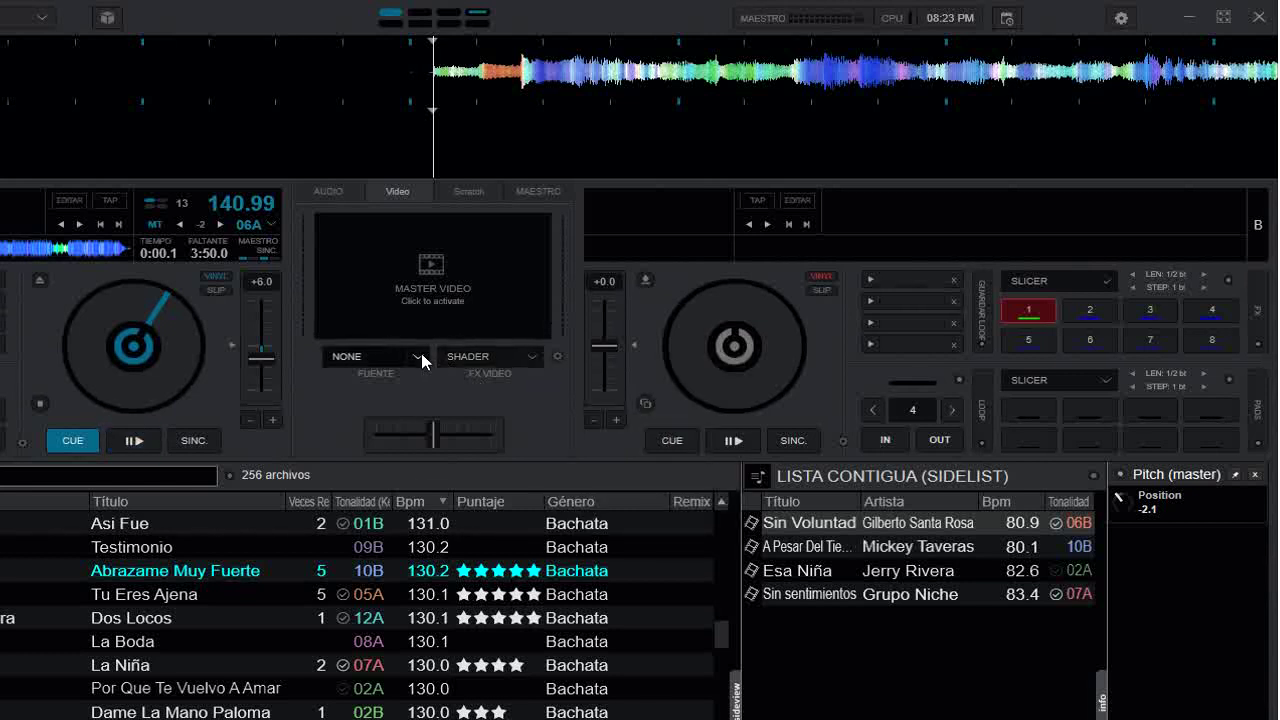
Step: Choose Camera as the master video source and activate it
click(421, 353)
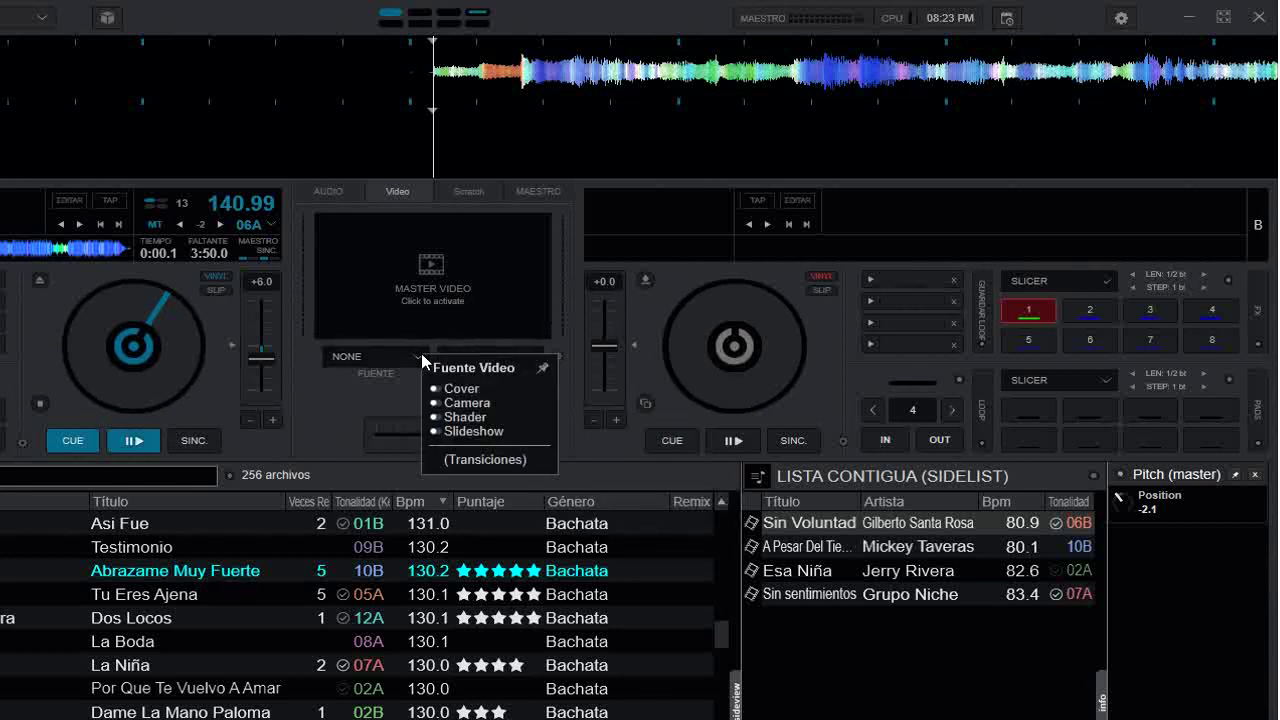
click(476, 403)
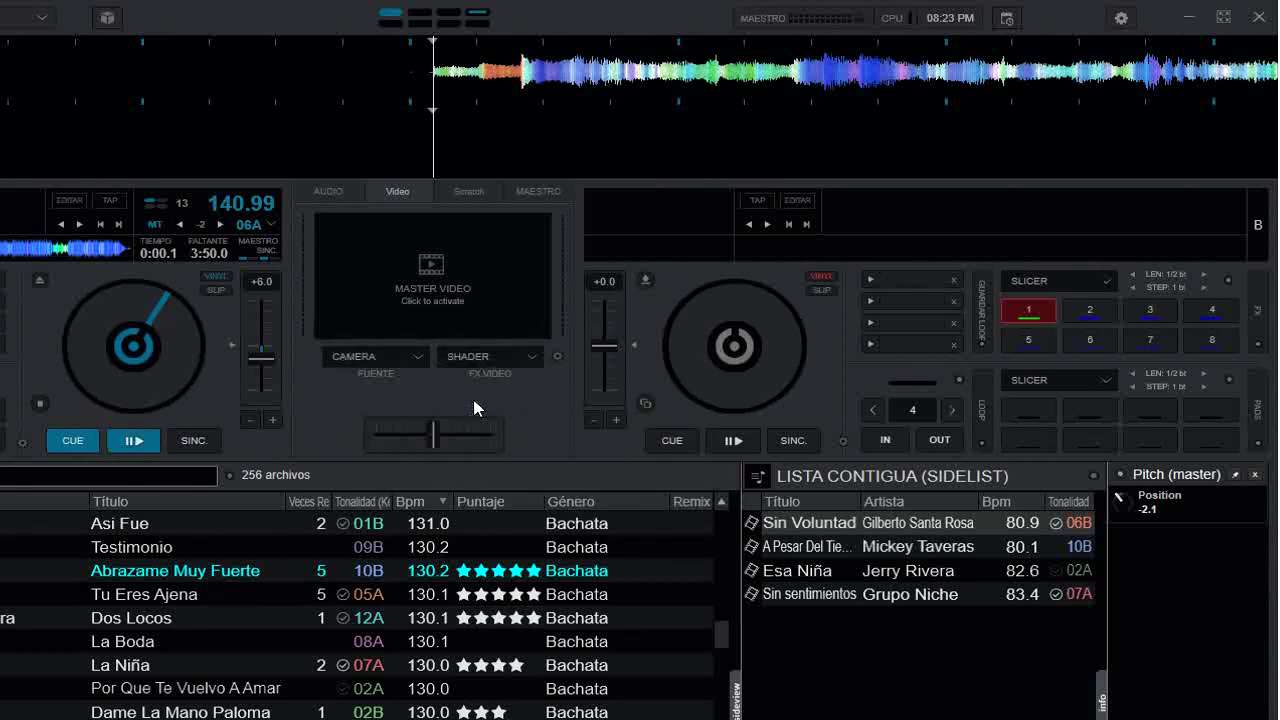
click(384, 353)
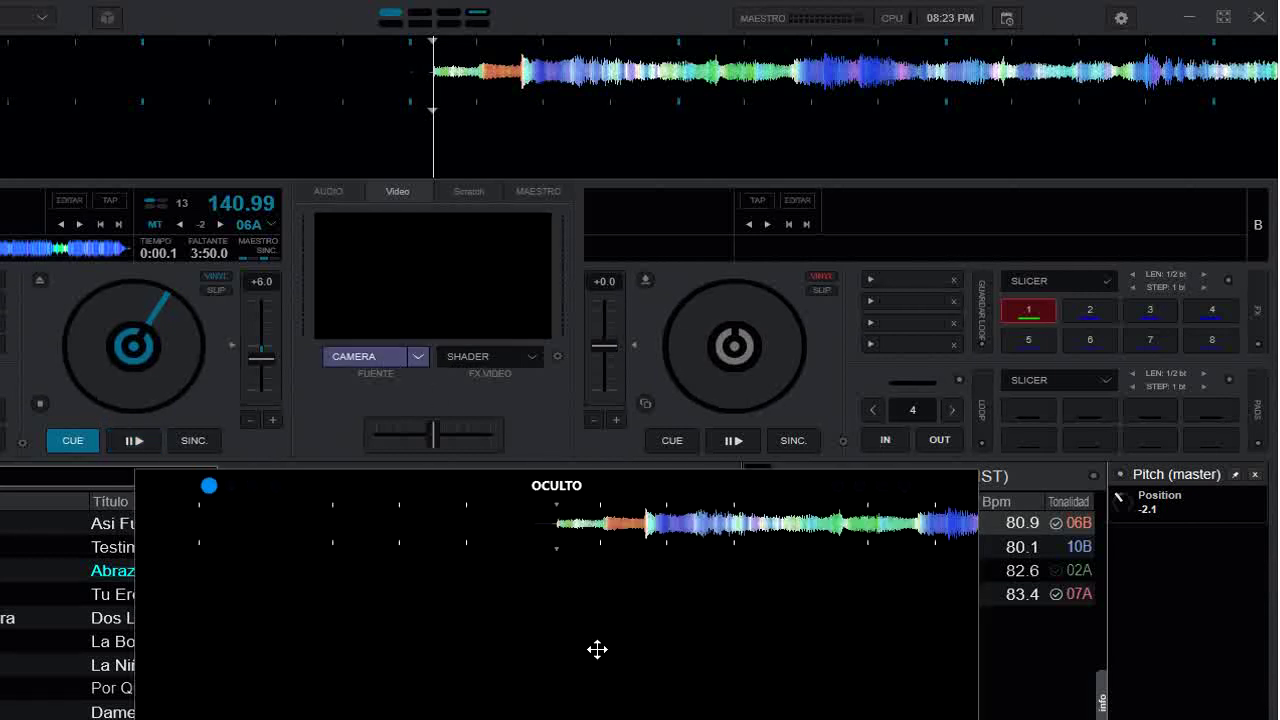
Step: Move the video output window up over the decks and close it
drag(594, 649, 543, 349)
right_click(562, 356)
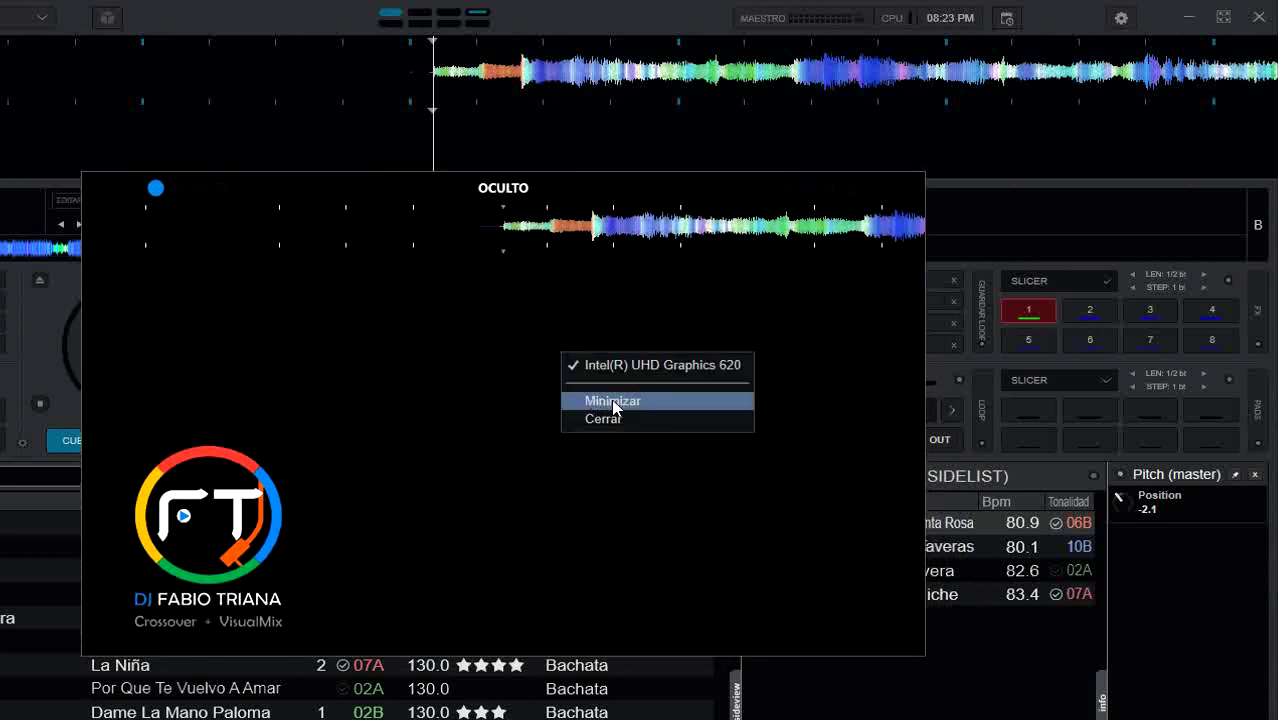
click(629, 420)
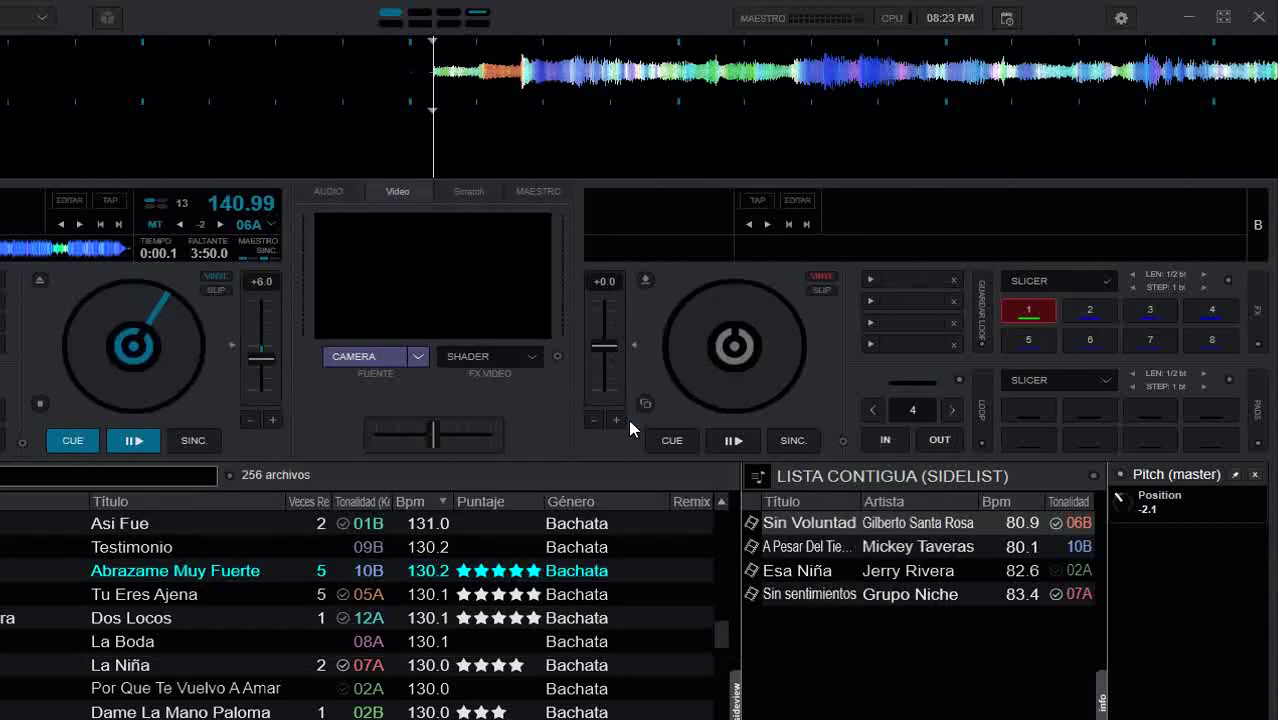
Step: Switch off the camera and reset the master video source to none
click(419, 363)
click(378, 357)
click(419, 358)
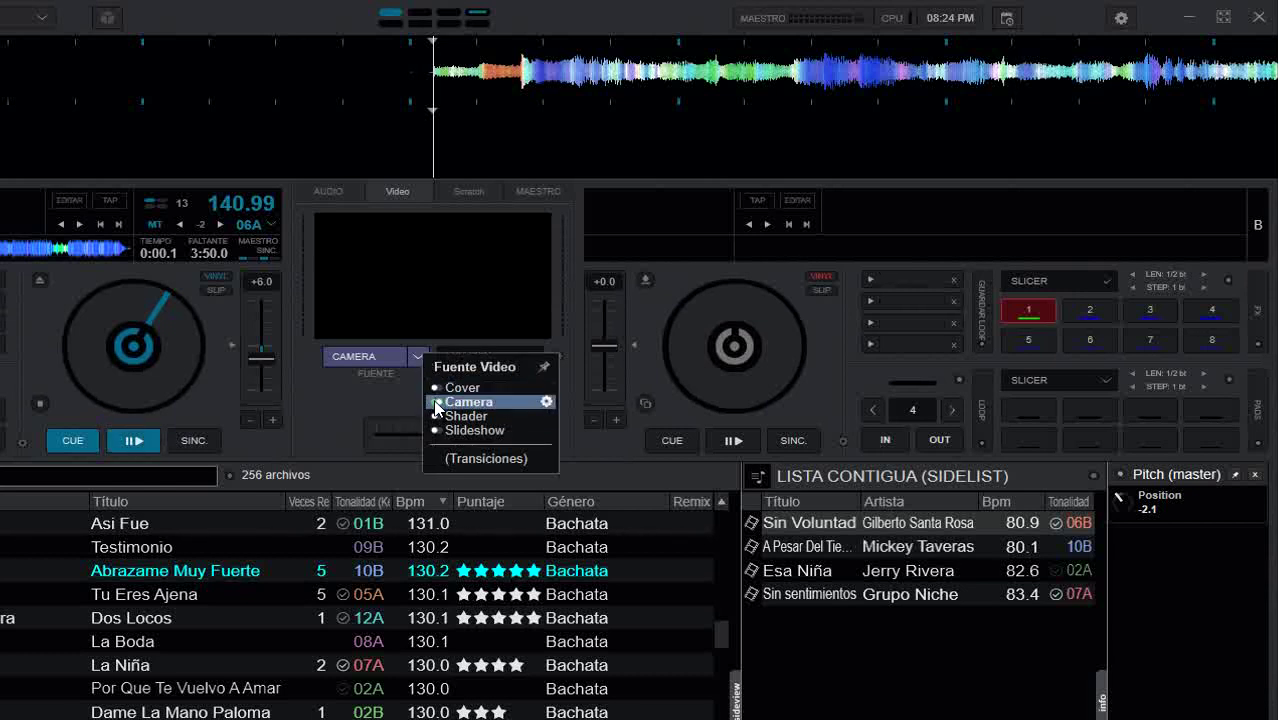
click(455, 387)
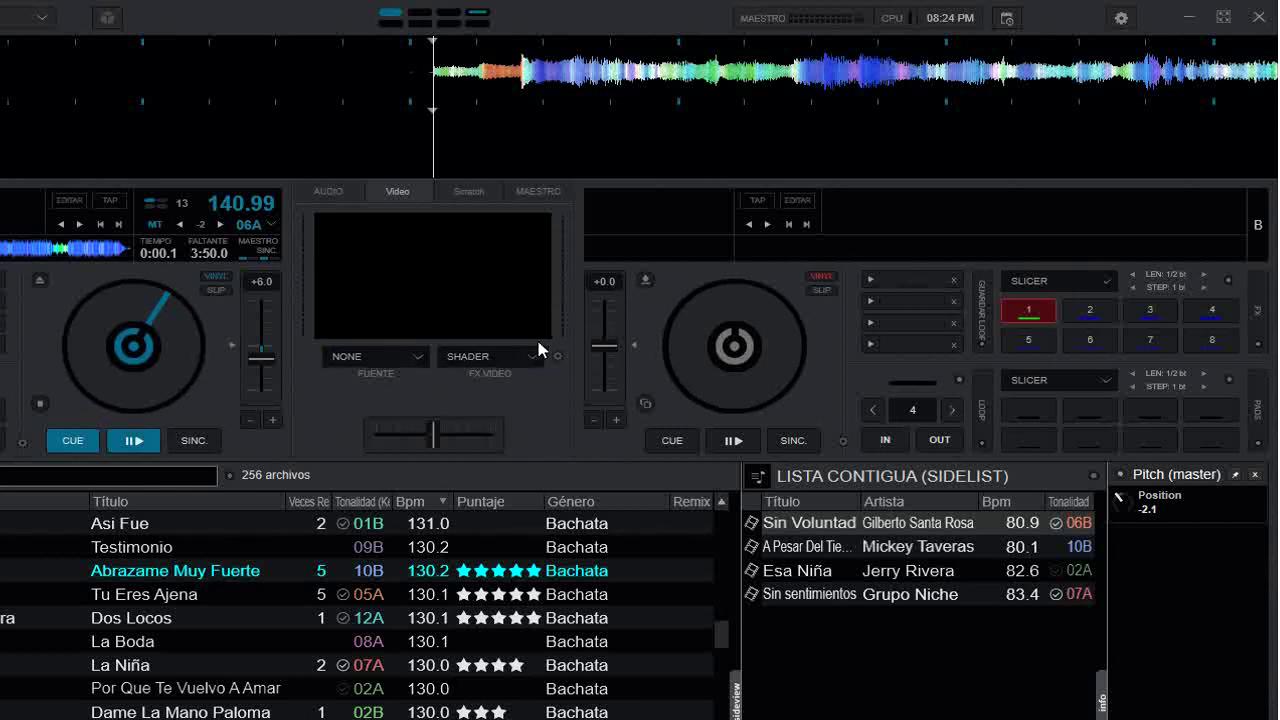
Step: Try the Shader effect on the master video and look through the other video effects
click(488, 360)
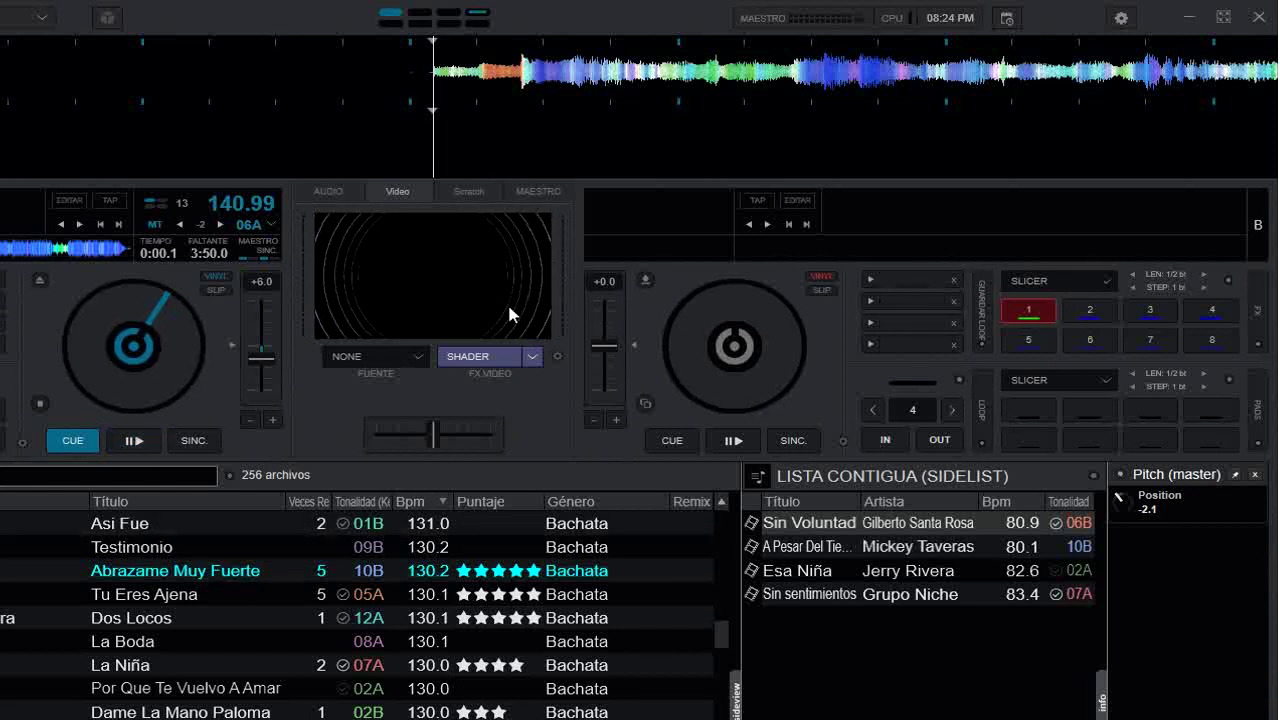
click(533, 357)
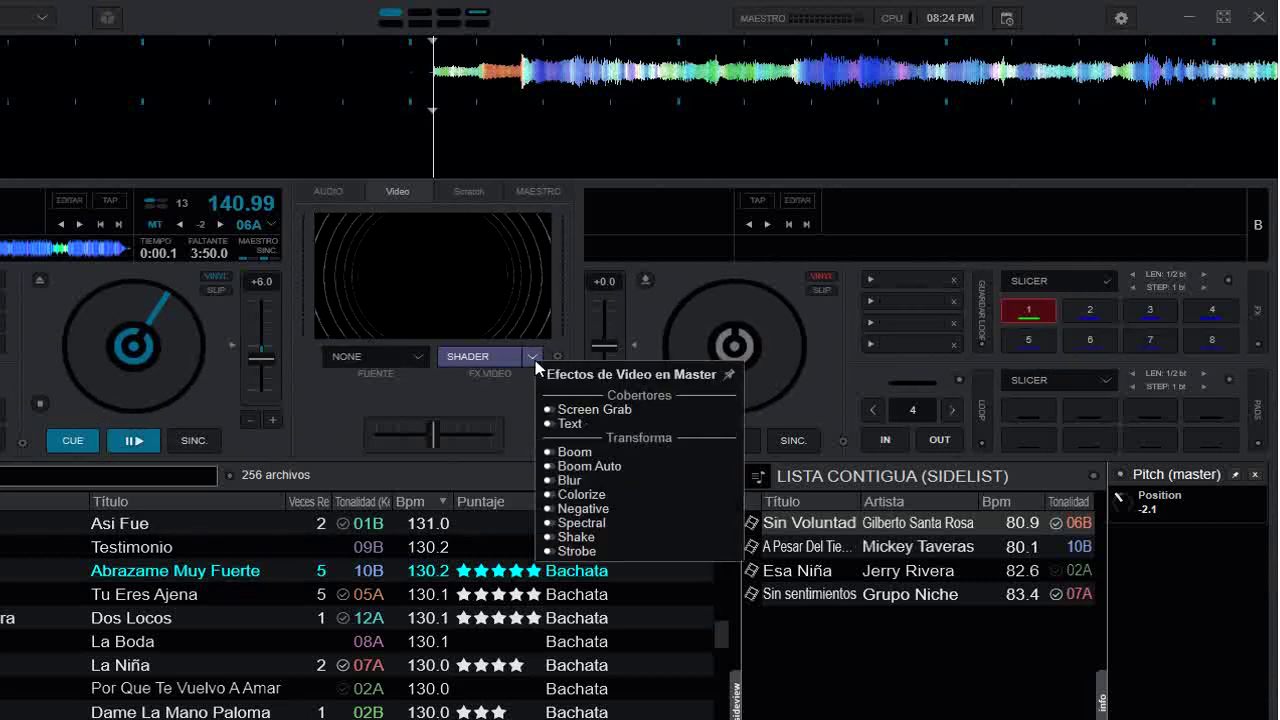
click(577, 423)
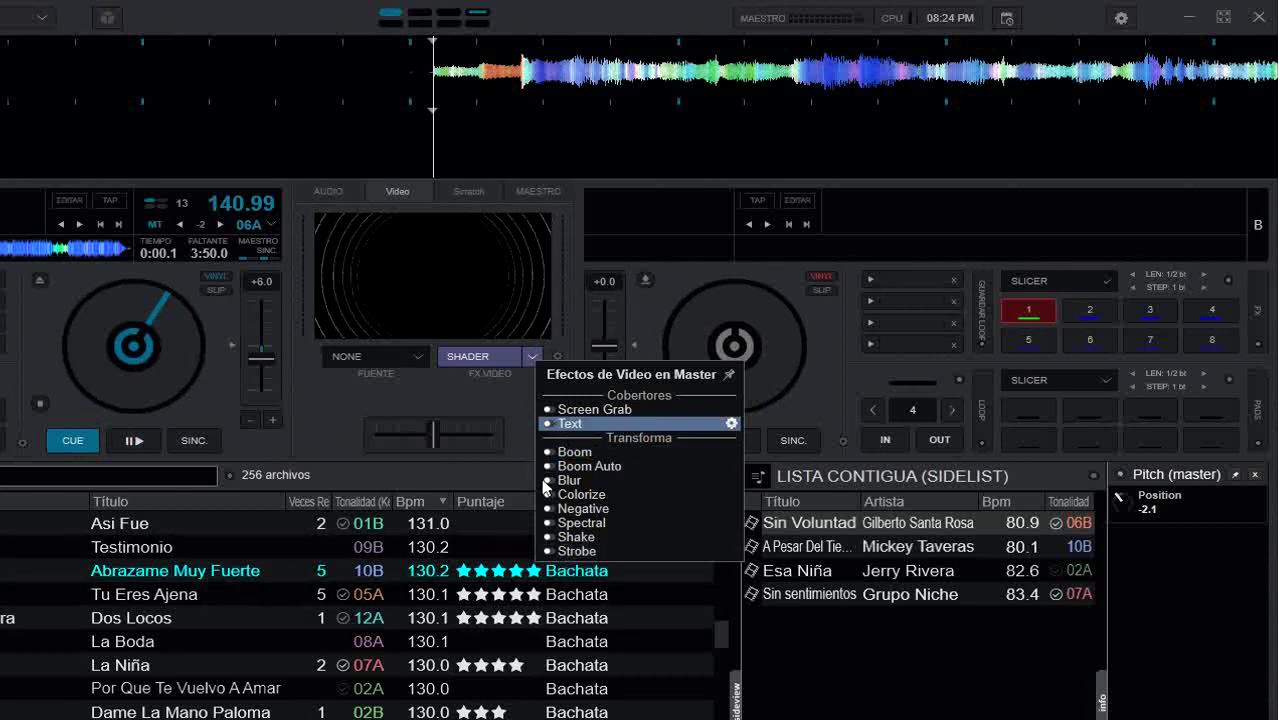
click(321, 427)
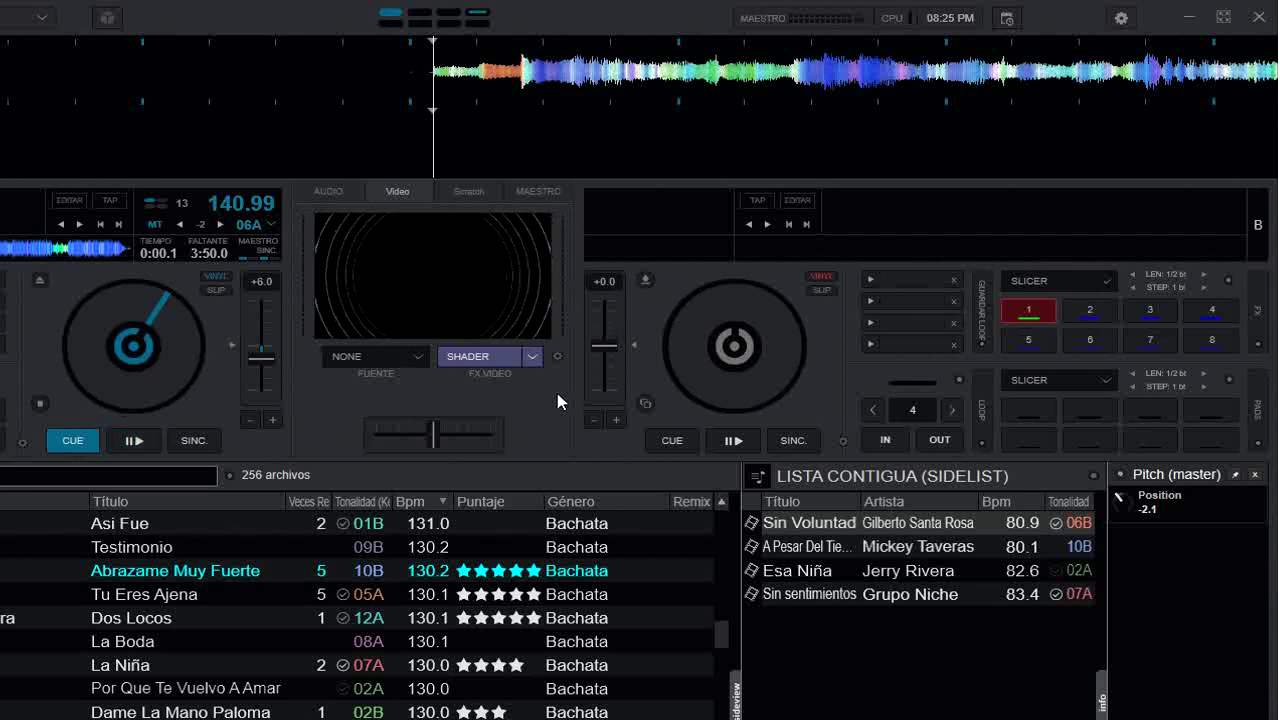
click(494, 357)
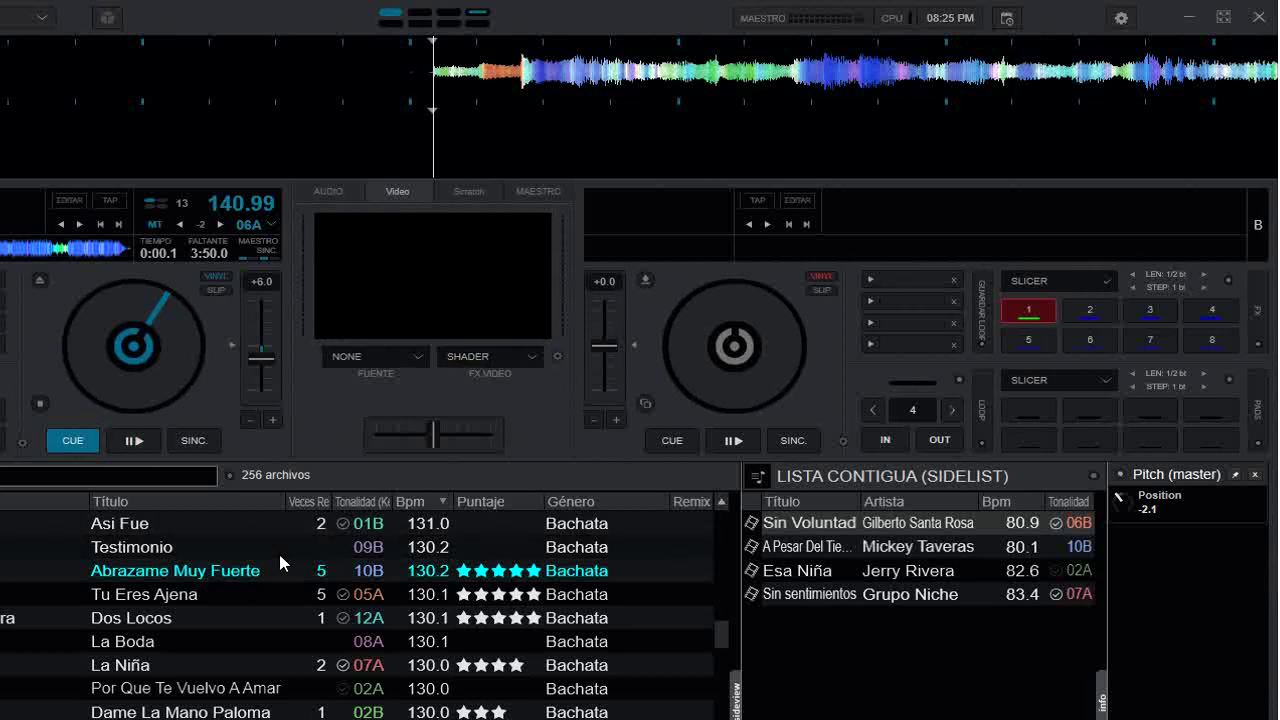